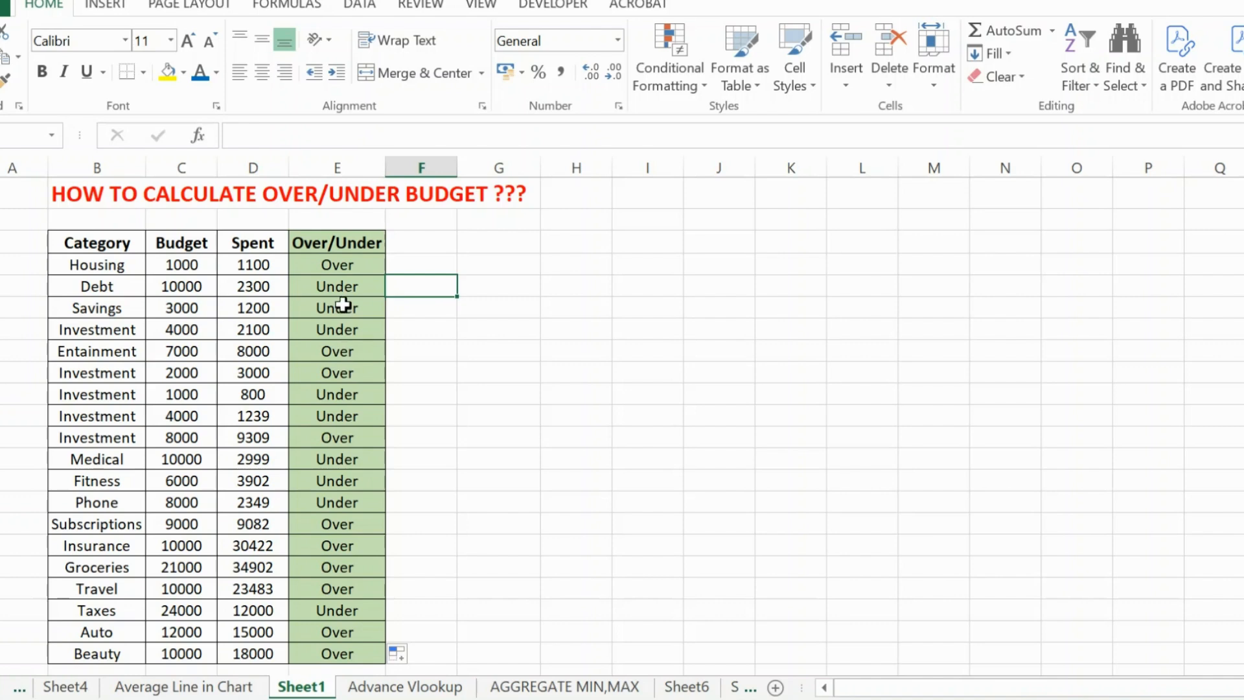
# Set the Budget value of the Savings category to 1200.
pyautogui.click(197, 309)
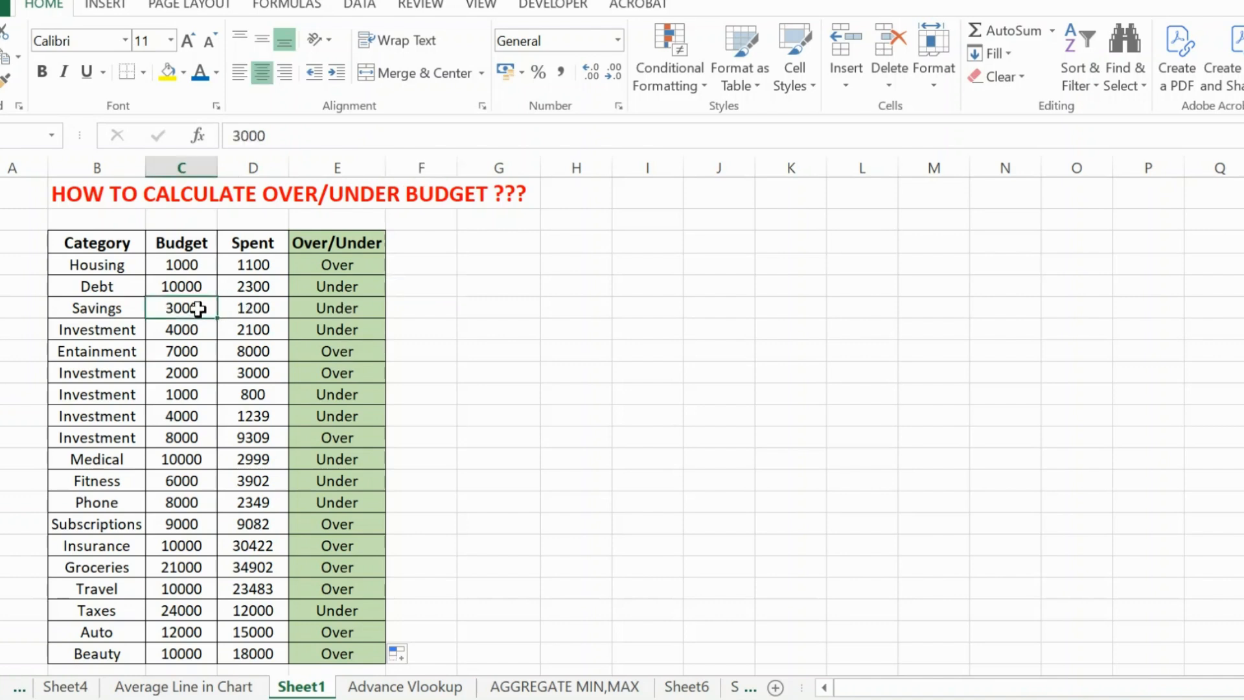
pyautogui.write('1200')
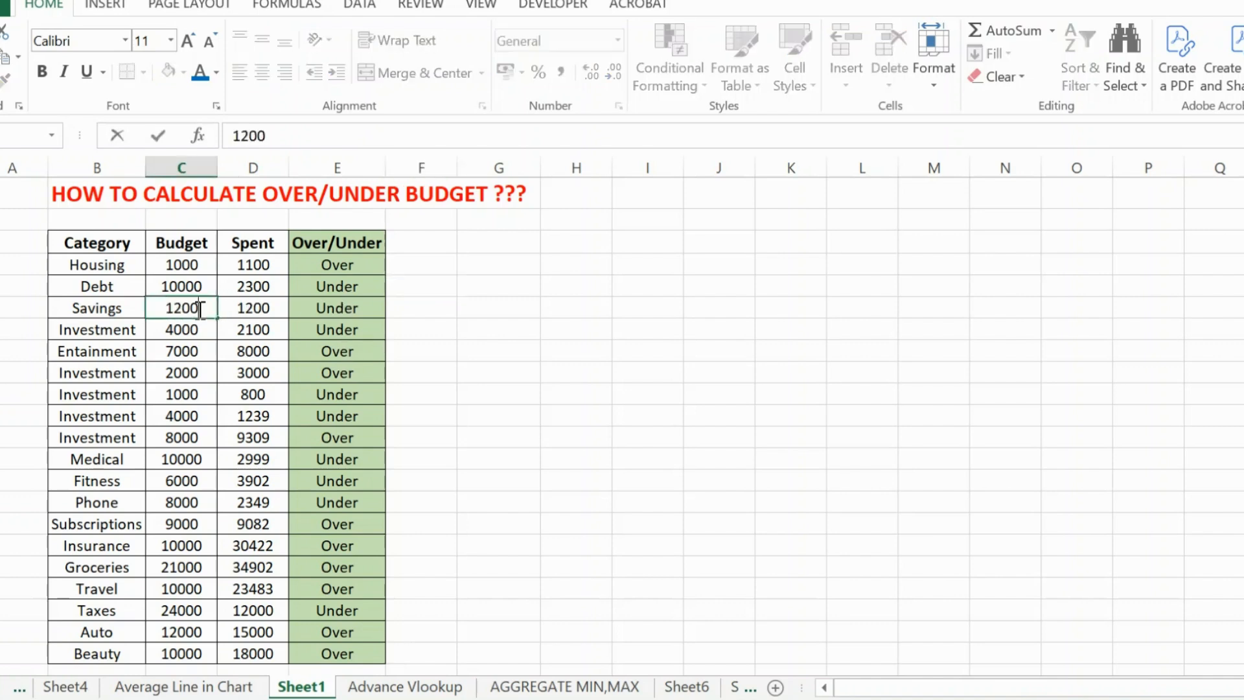
pyautogui.press('Return')
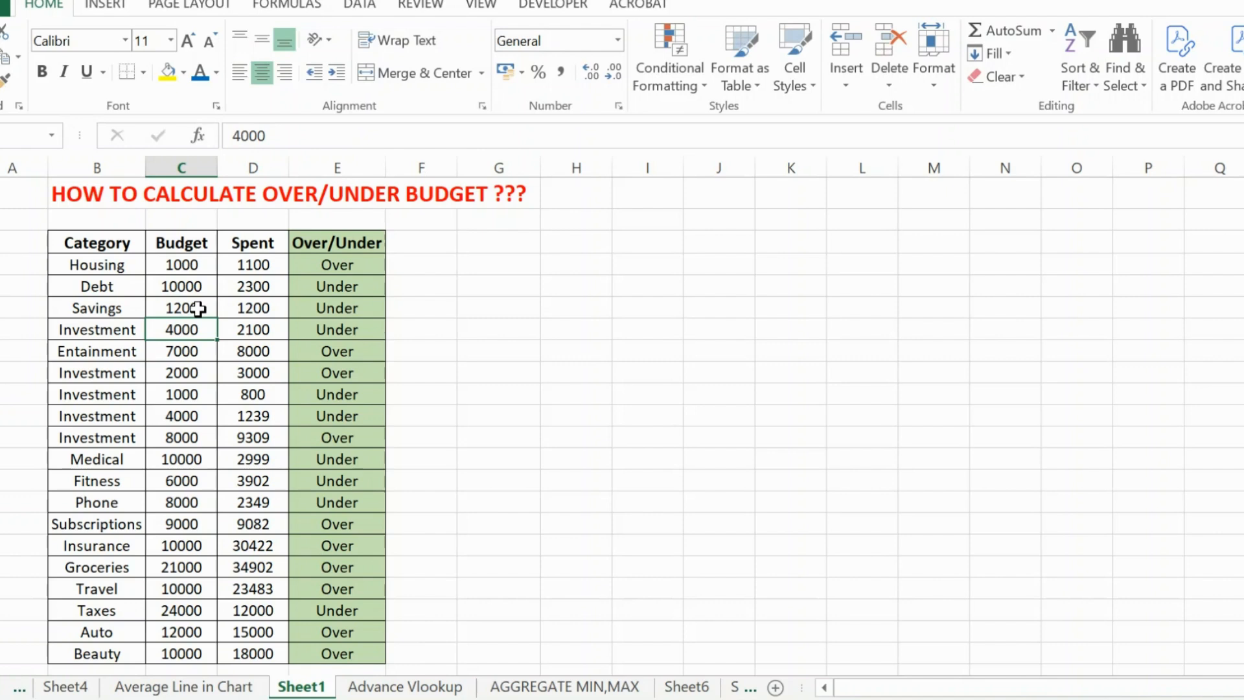
# Set the Budget value of the Savings category to 1000 and move to its Over/Under cell.
pyautogui.click(197, 309)
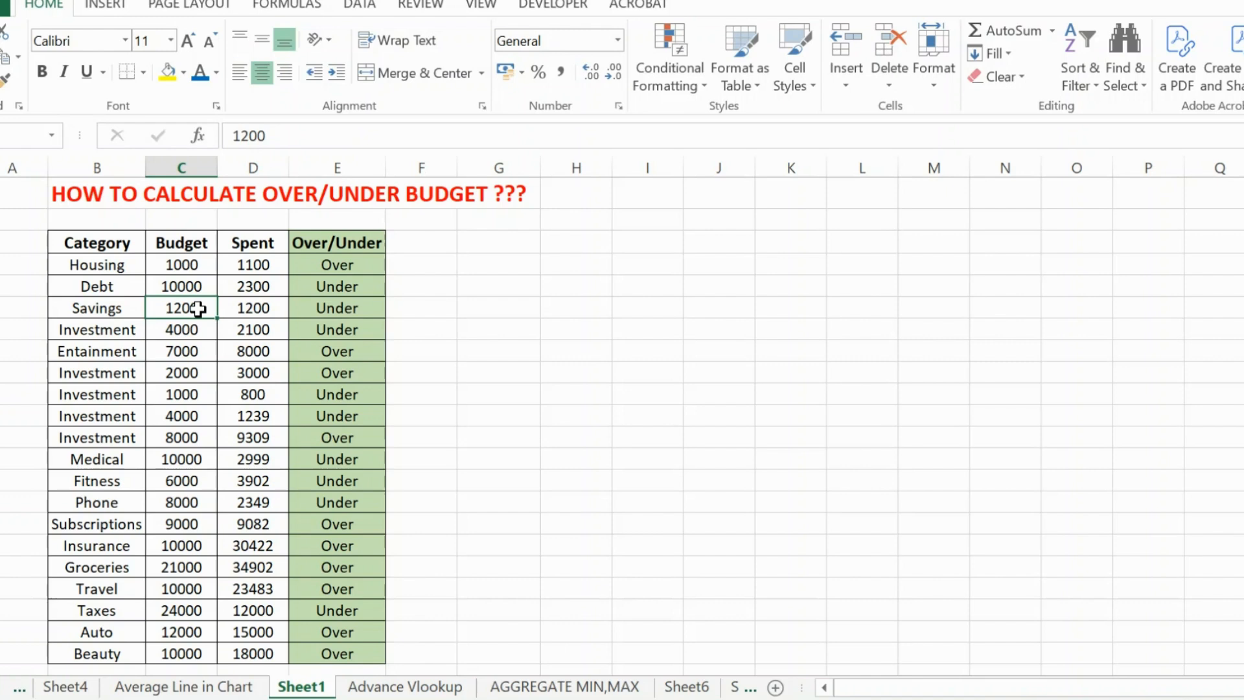
pyautogui.write('1000')
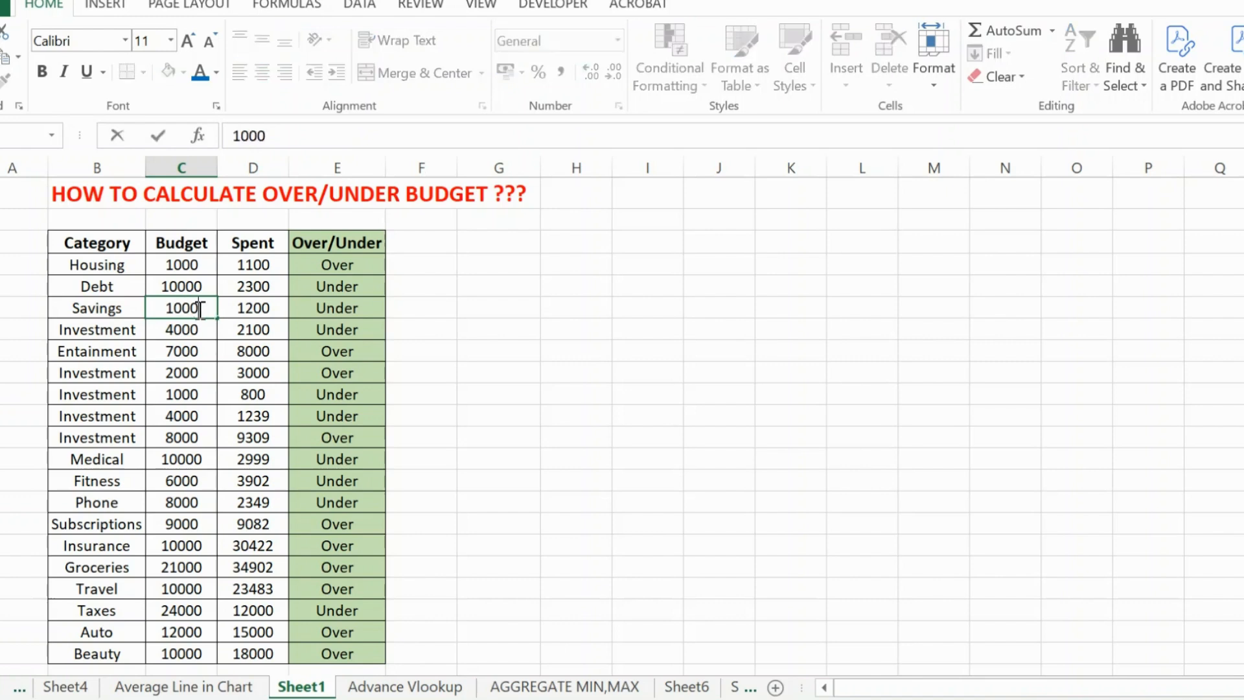
pyautogui.press('Return')
pyautogui.click(197, 308)
pyautogui.press('Right')
pyautogui.press('Right')
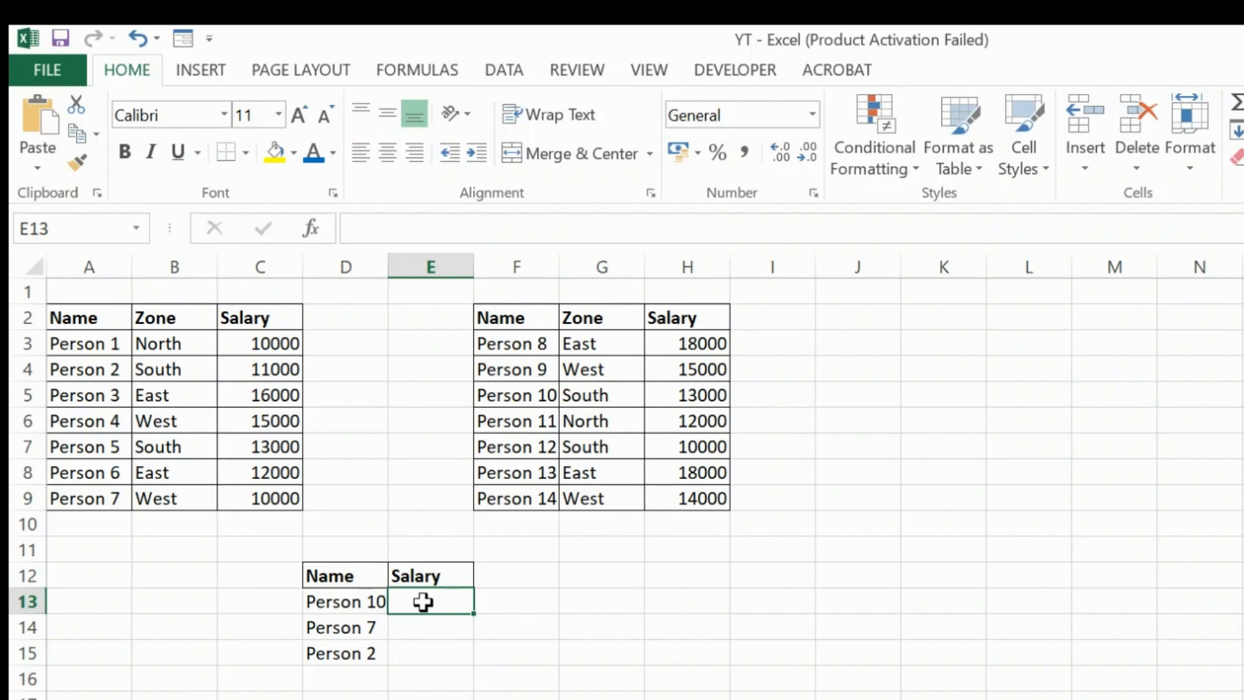
# Start an IFNA formula in E13 whose first argument is VLOOKUP(D13,A2:C9,3,0), searching the first salary table.
pyautogui.write('=i')
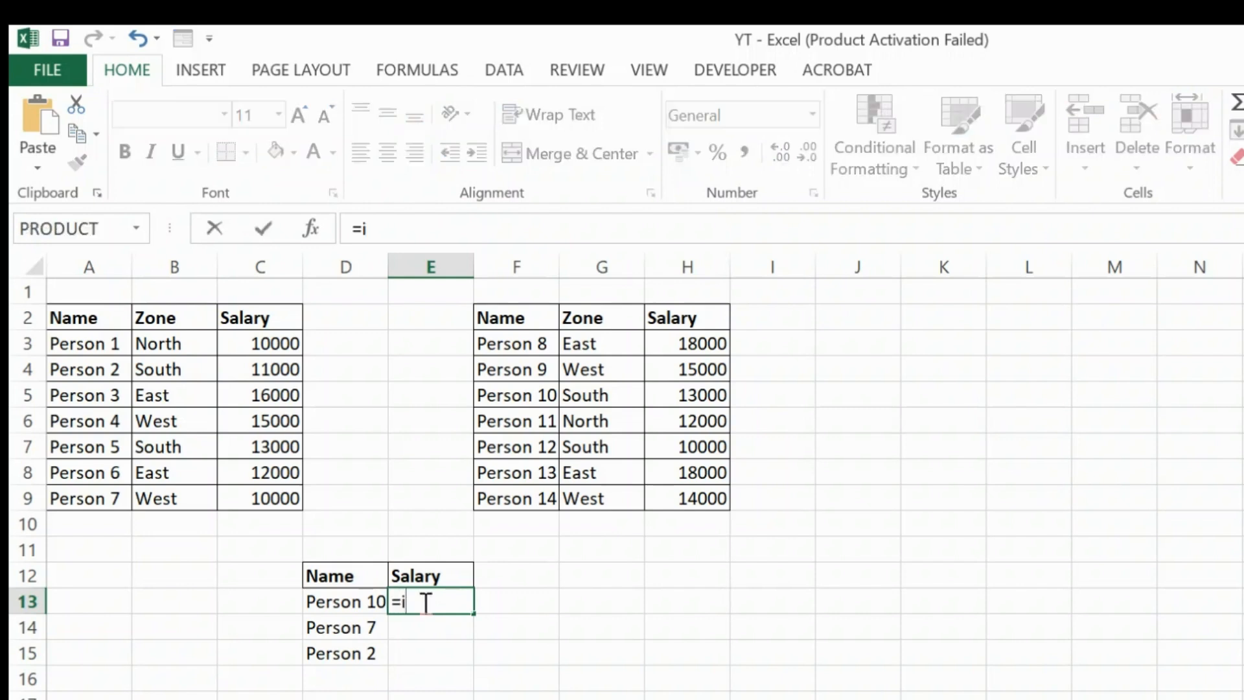
pyautogui.write('fna(v')
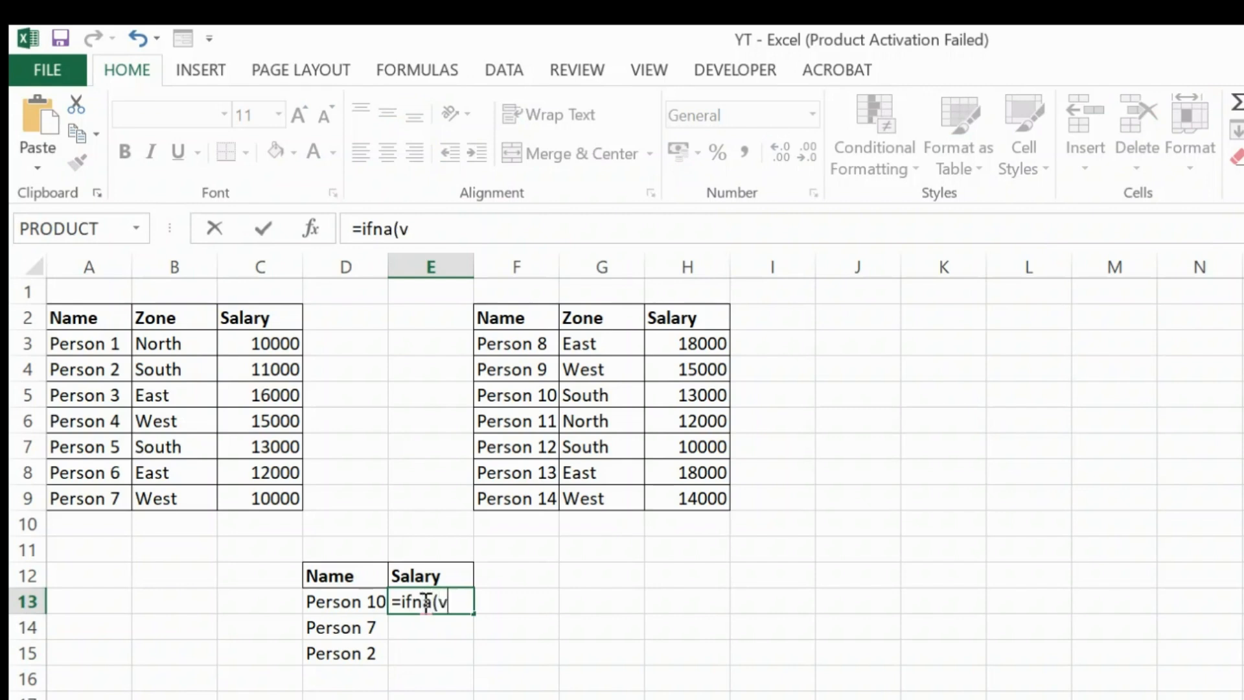
pyautogui.write('look')
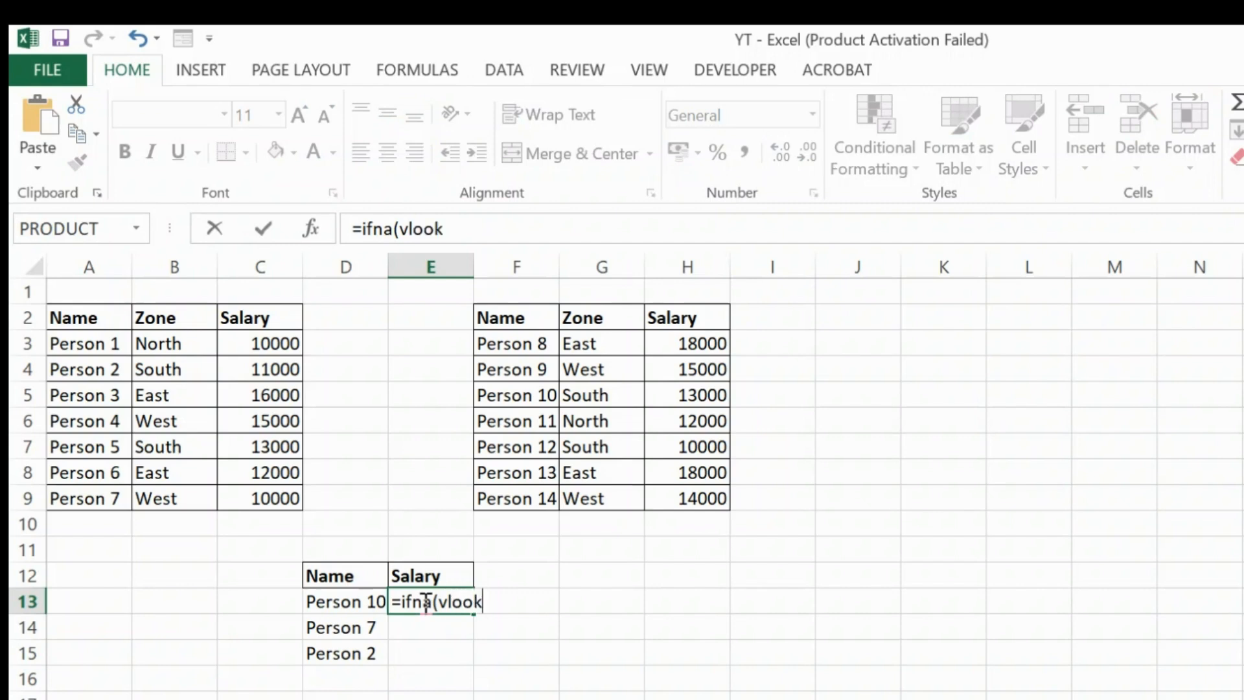
pyautogui.write('up(')
pyautogui.press('Left')
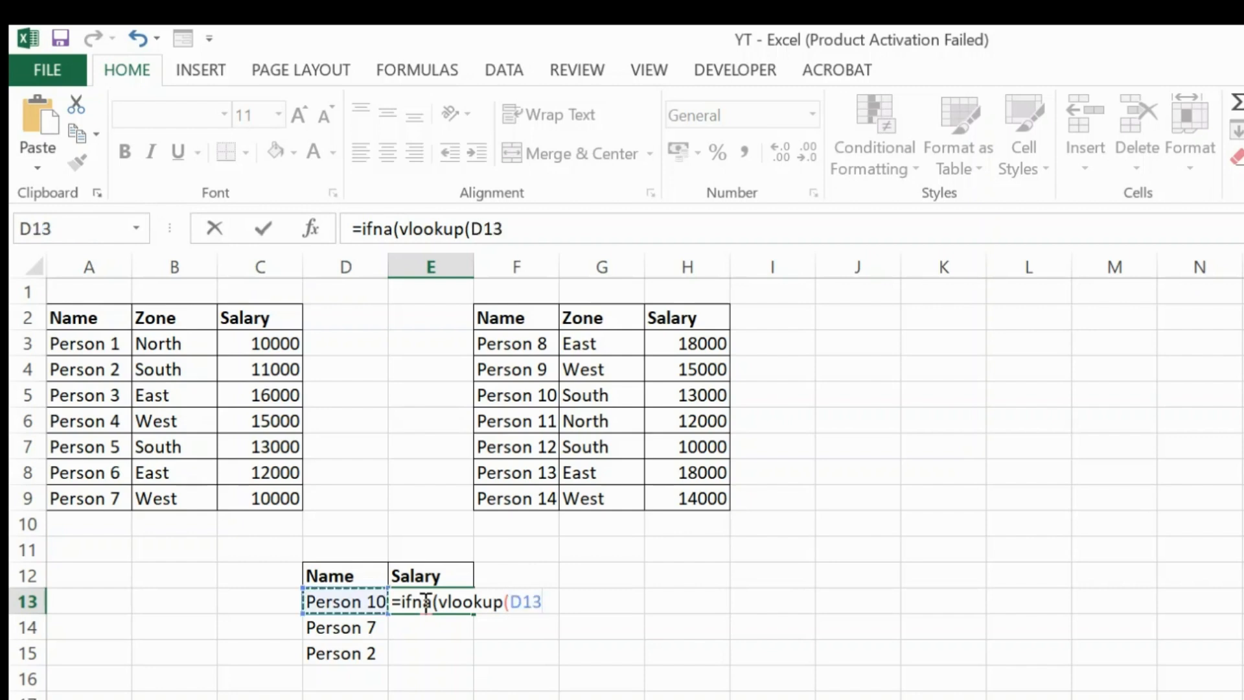
pyautogui.write(',')
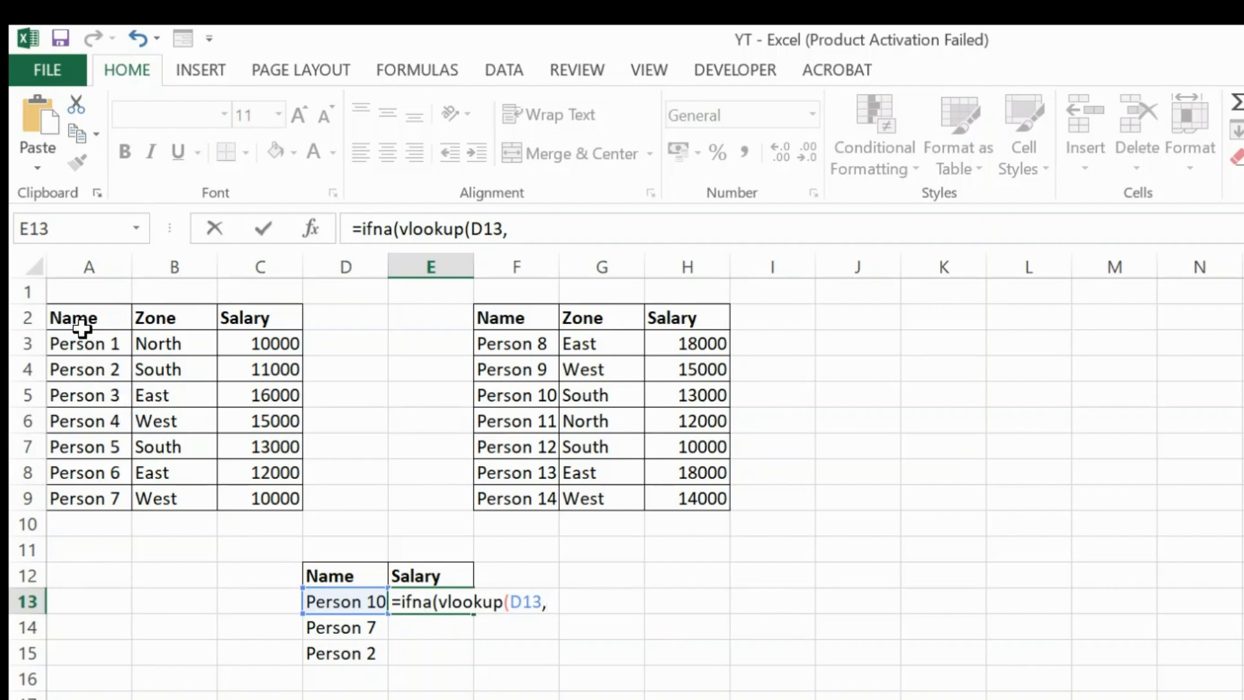
pyautogui.moveTo(80, 316); pyautogui.dragTo(89, 369)
pyautogui.moveTo(194, 420); pyautogui.dragTo(268, 494)
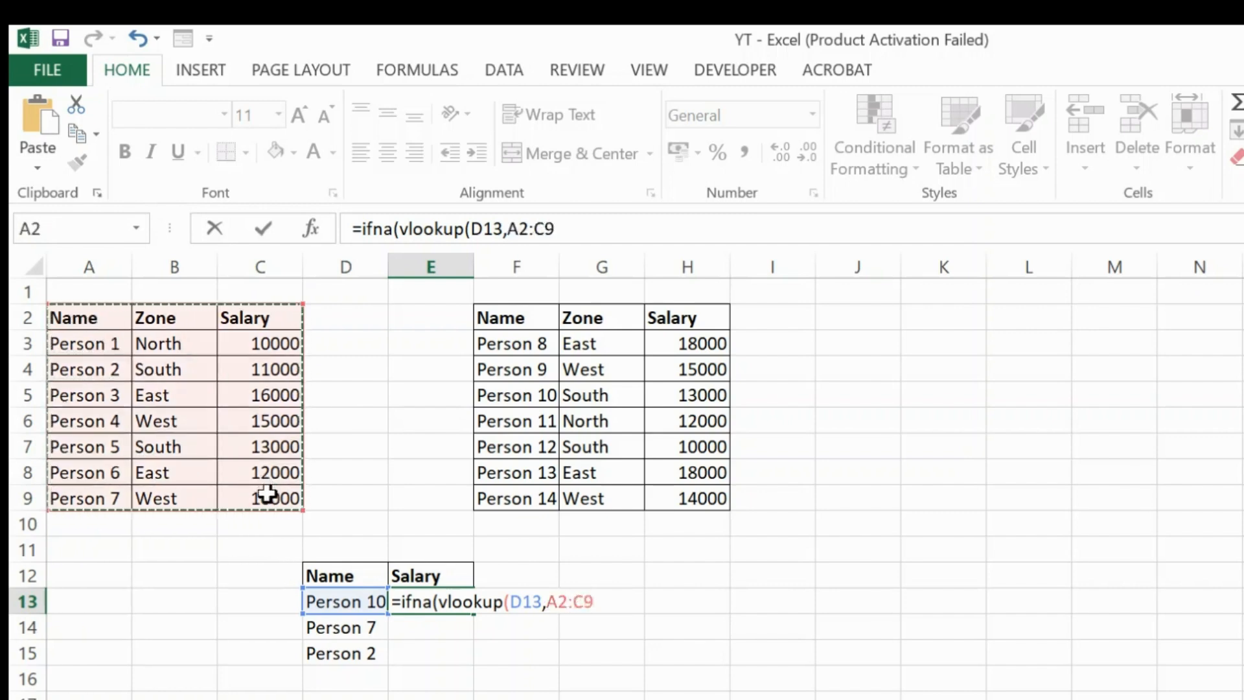
pyautogui.write(',')
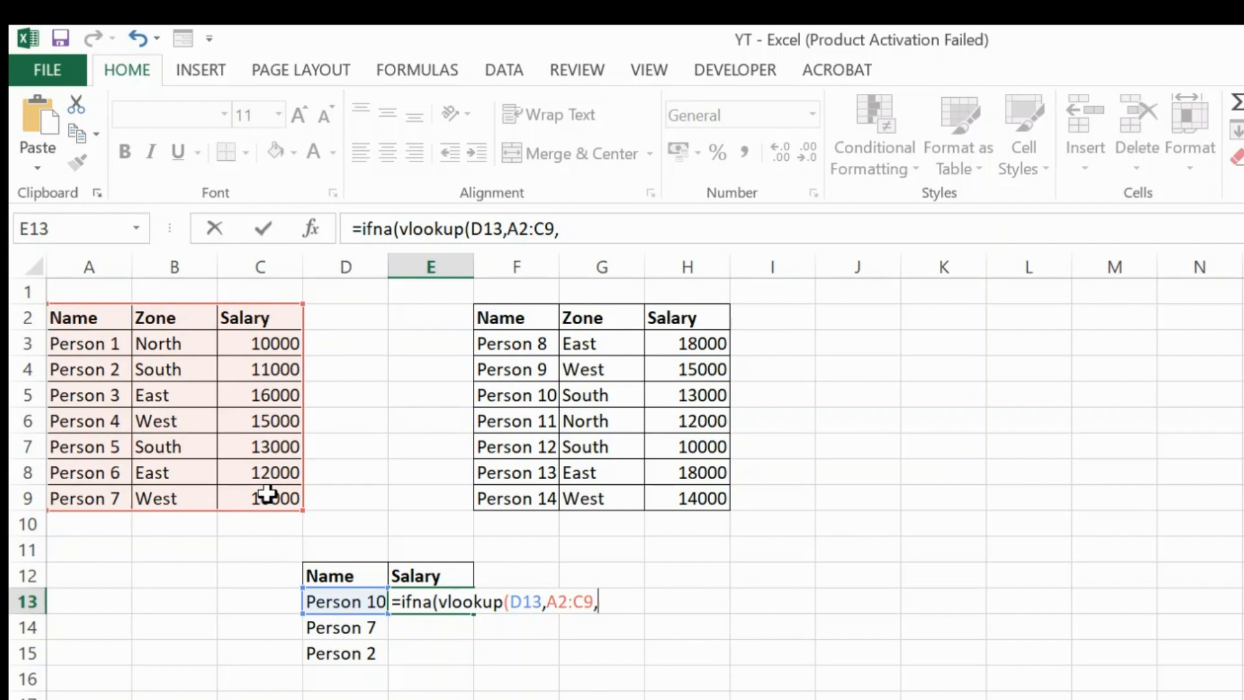
pyautogui.write('3,0)')
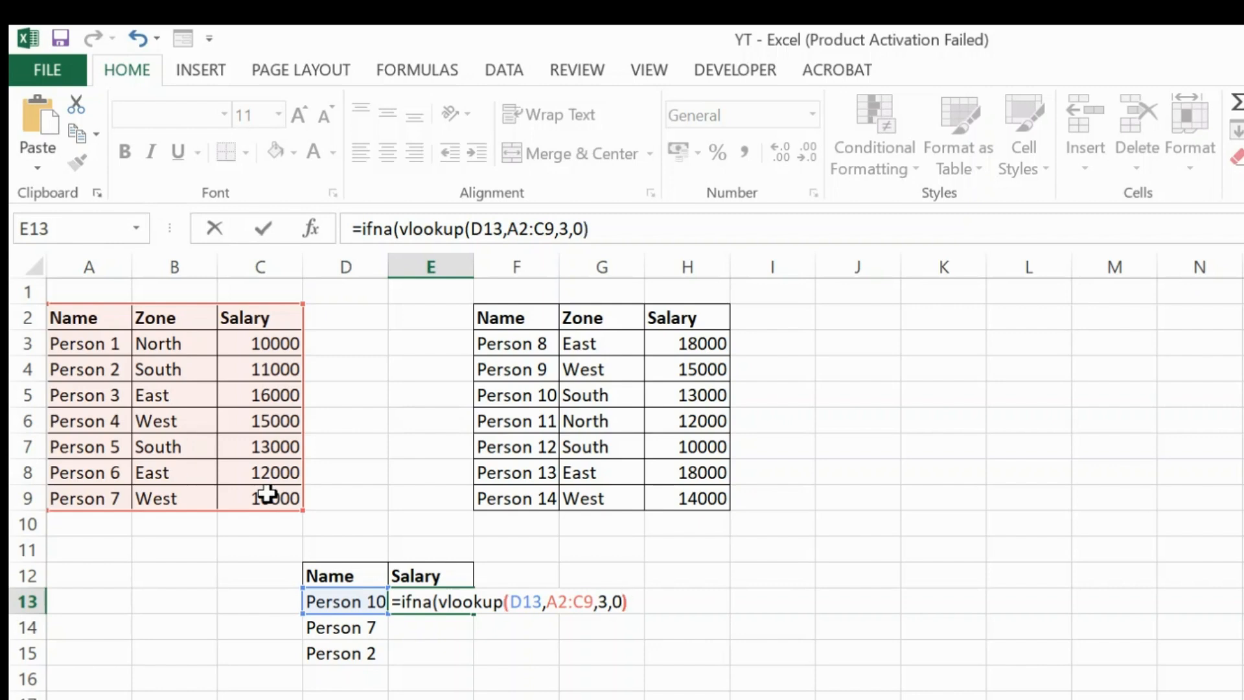
# Complete the E13 IFNA formula with the fallback VLOOKUP(D13,F2:H9,3,0), searching the second salary table.
pyautogui.write(',')
pyautogui.write('vlook')
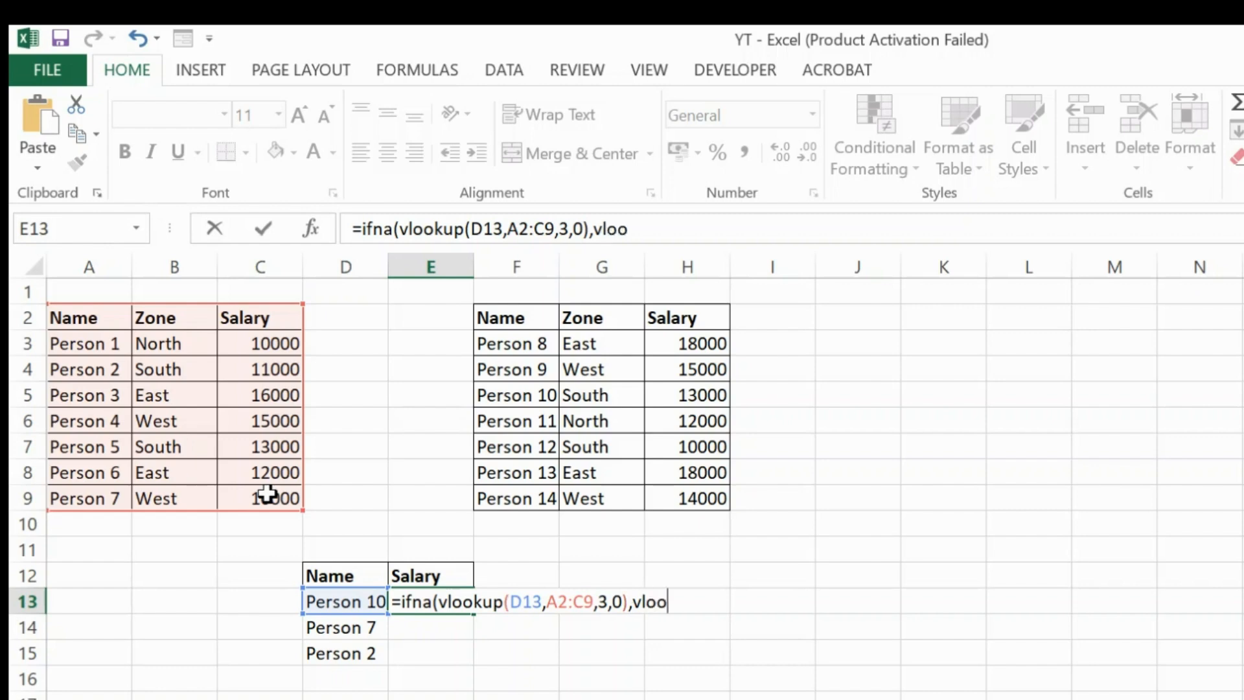
pyautogui.write('up(')
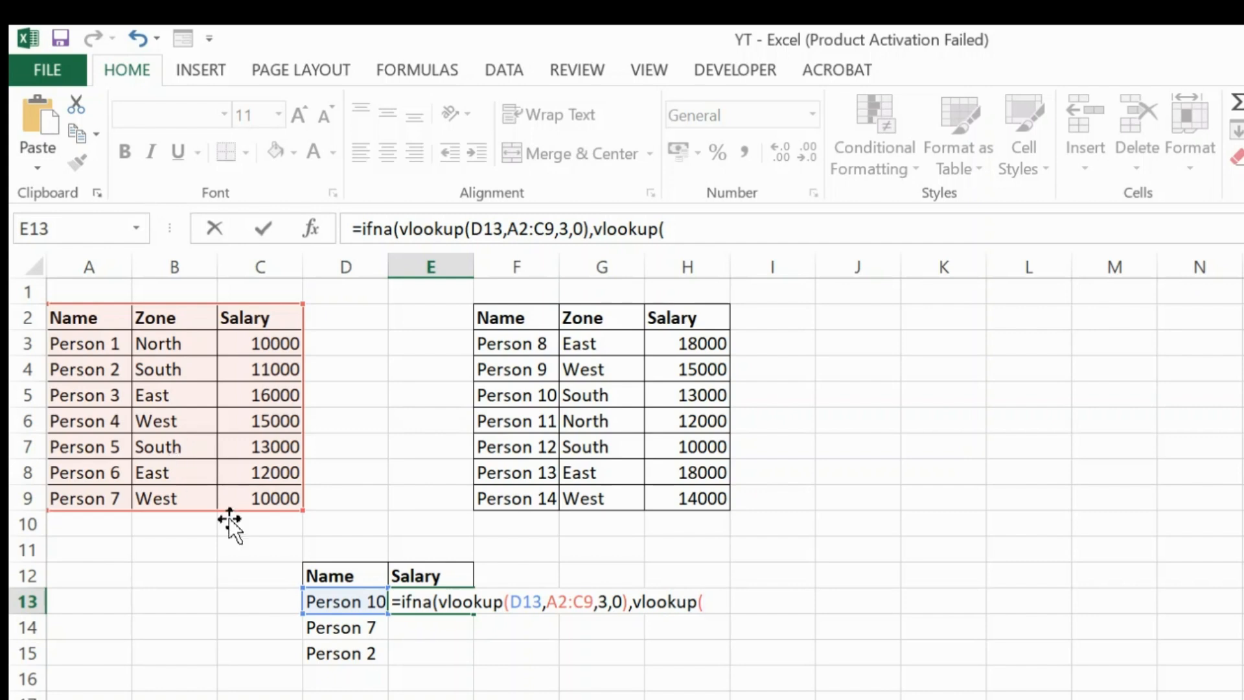
pyautogui.click(351, 600)
pyautogui.write(',')
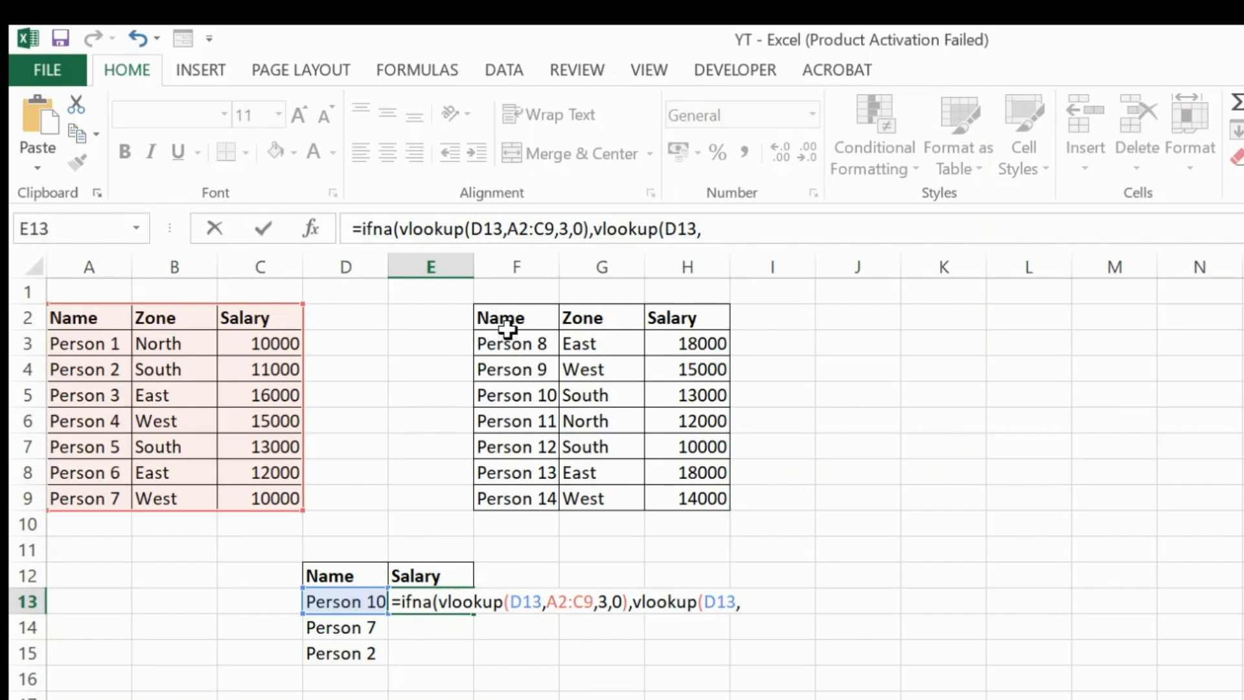
pyautogui.moveTo(512, 319); pyautogui.dragTo(675, 492)
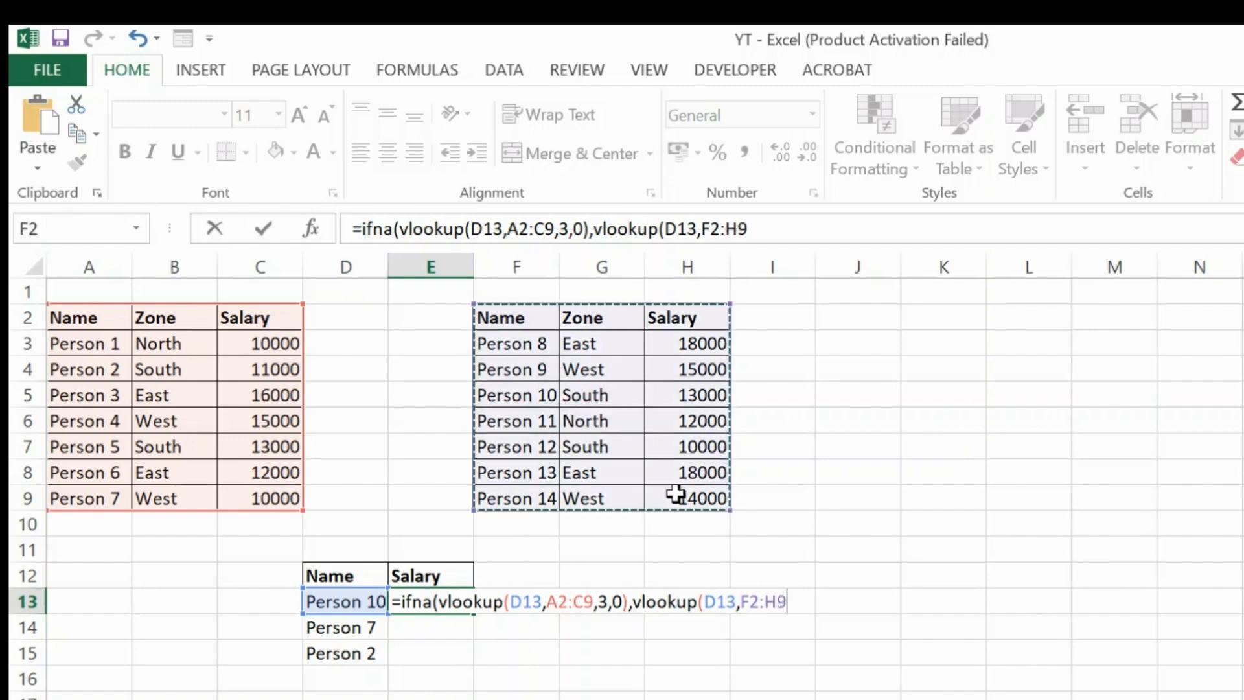
pyautogui.write(',')
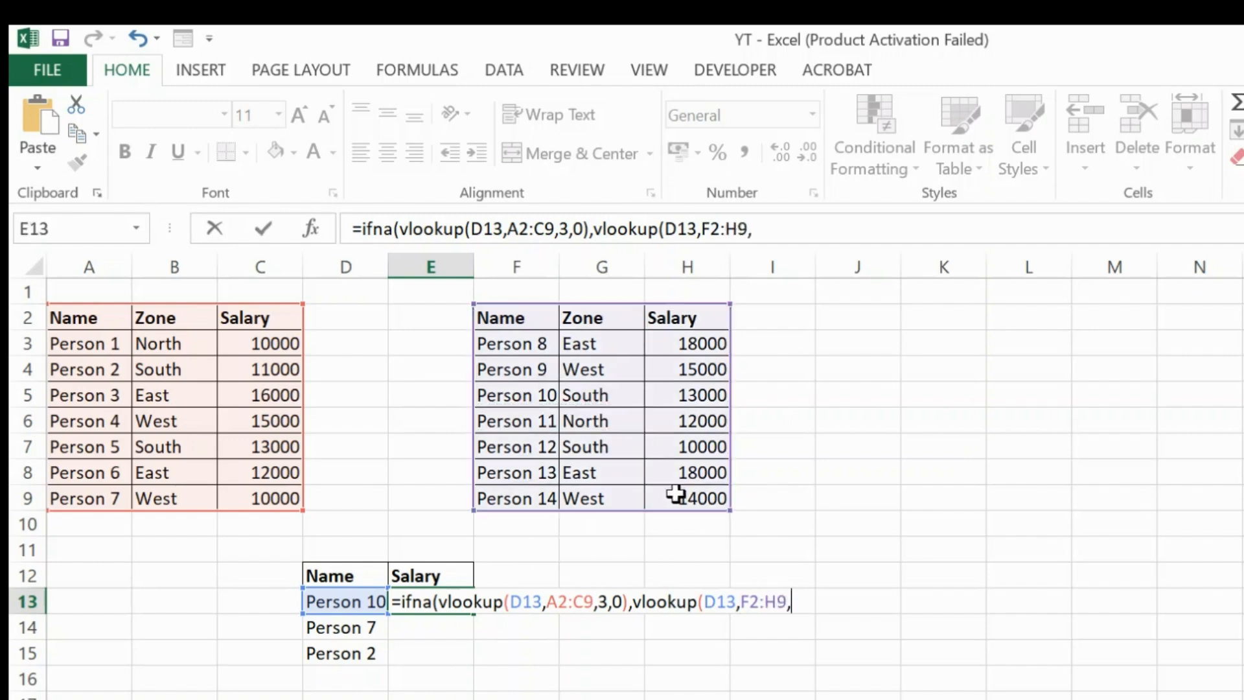
pyautogui.write('3,0))')
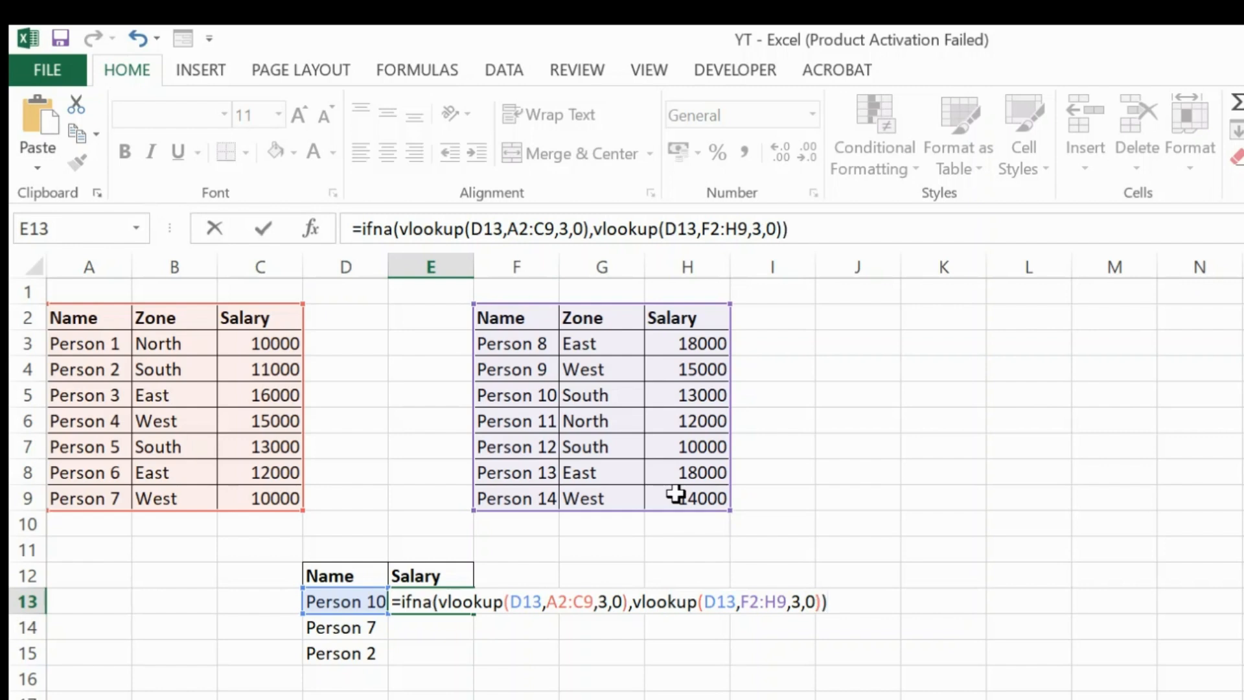
pyautogui.press('Return')
# Fill the salary lookup formula from E13 down to E15 for the remaining names.
pyautogui.press('Up')
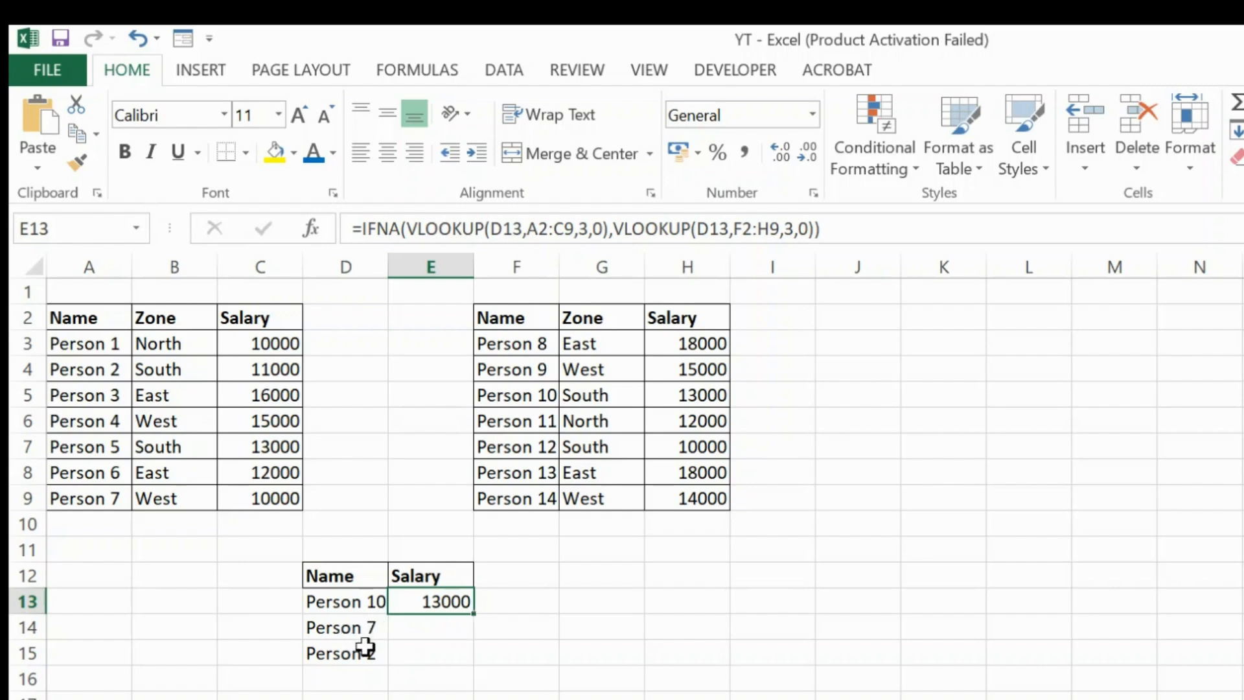
pyautogui.doubleClick(472, 613)
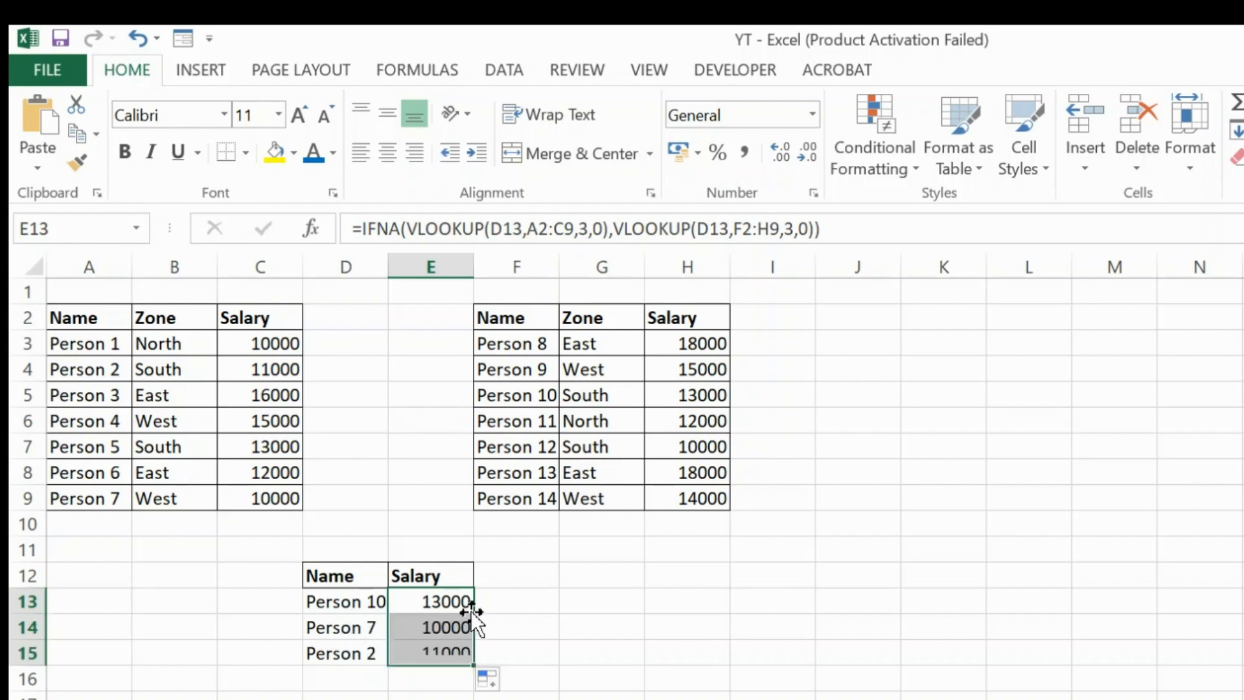
pyautogui.click(357, 634)
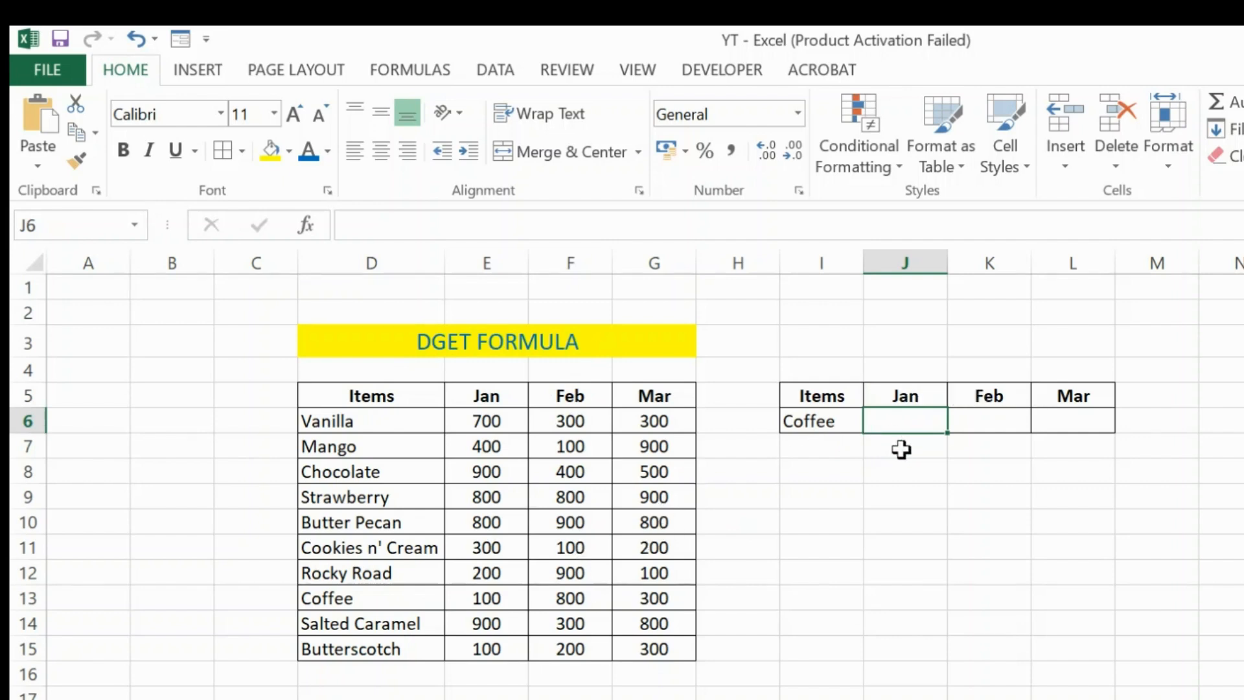
# Start a DGET formula in J6 with the items table as the absolute database range $D$5:$G$15.
pyautogui.write('=')
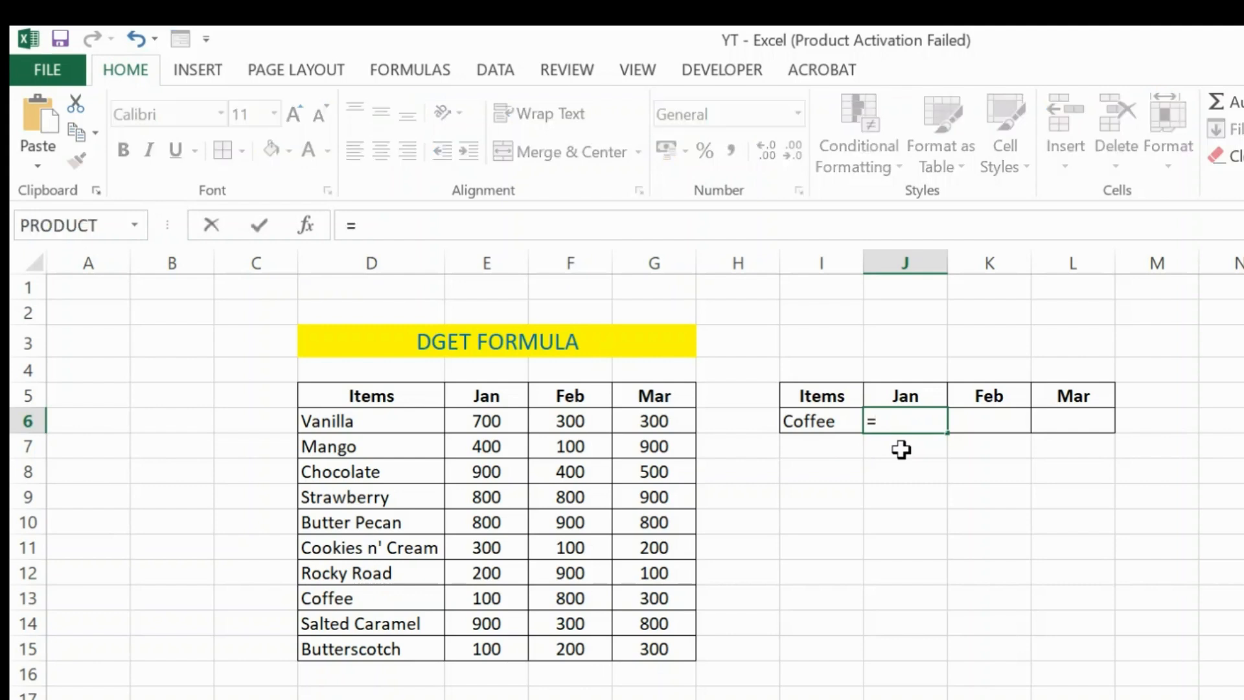
pyautogui.write('DGET(')
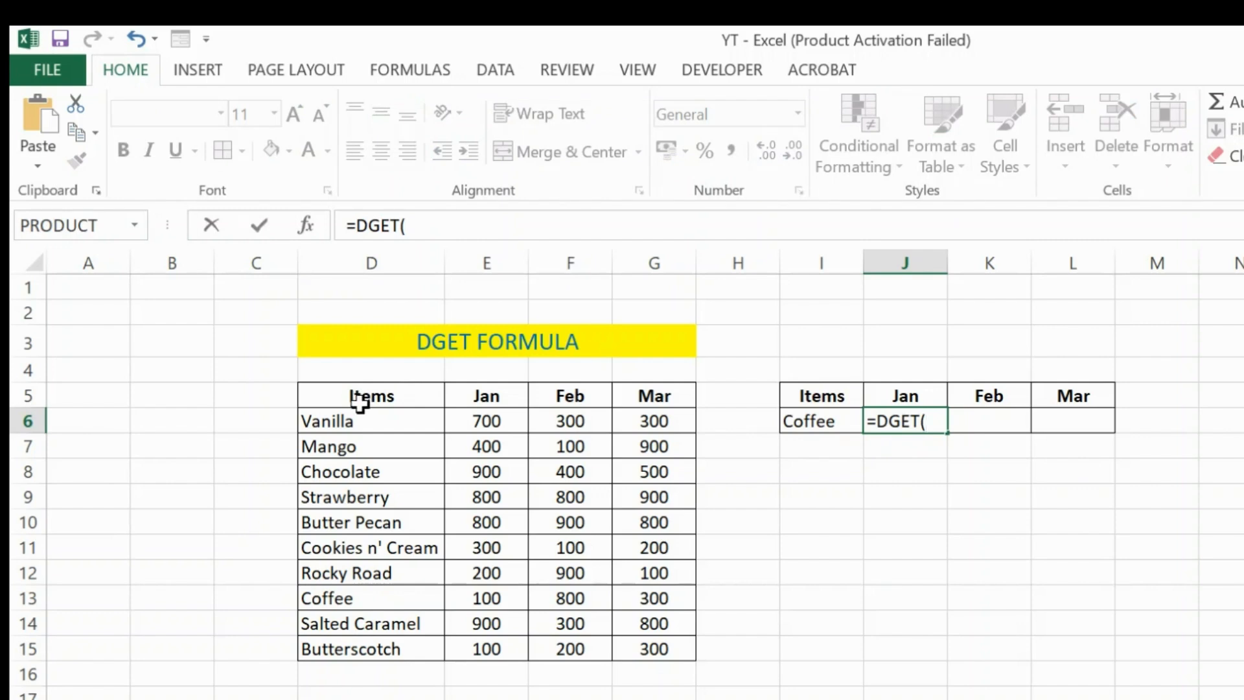
pyautogui.moveTo(358, 397); pyautogui.dragTo(657, 646)
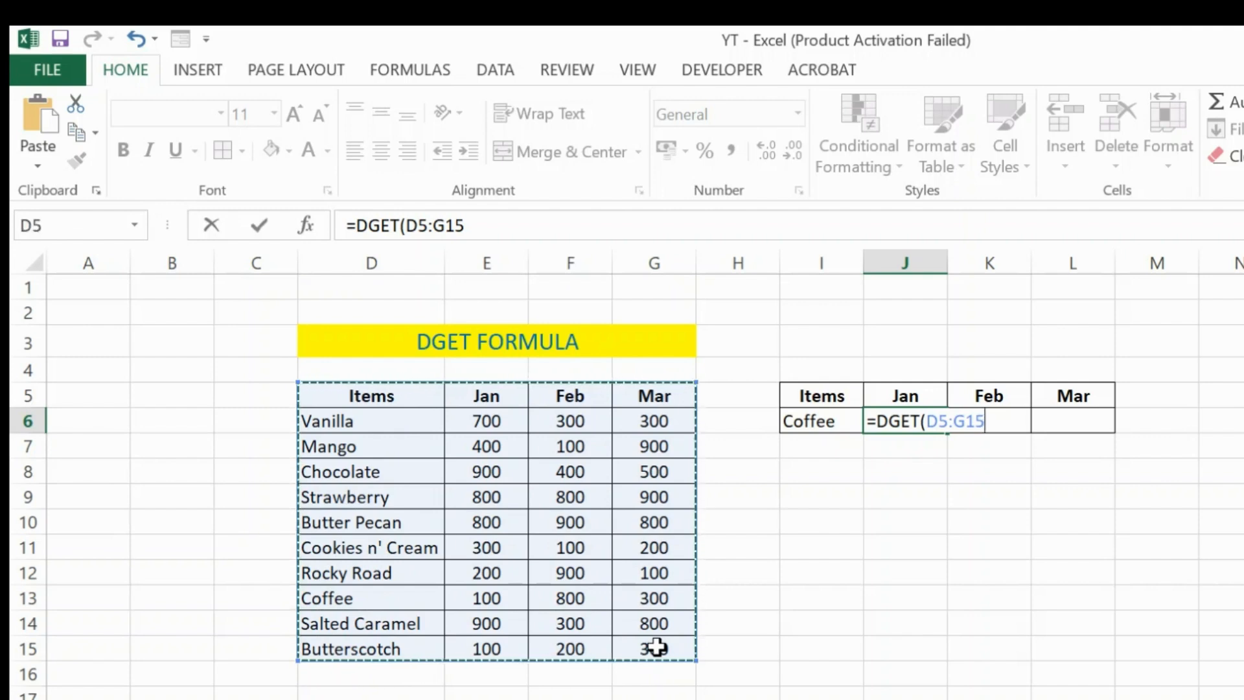
pyautogui.press('F4')
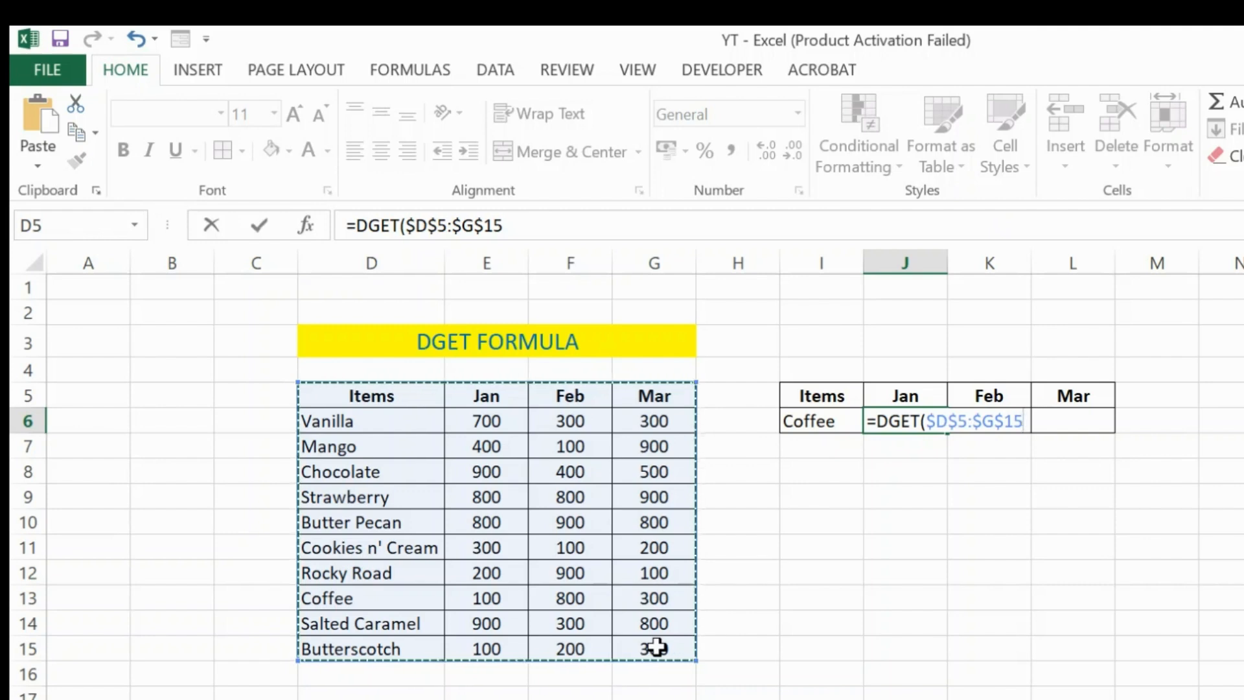
pyautogui.write(',')
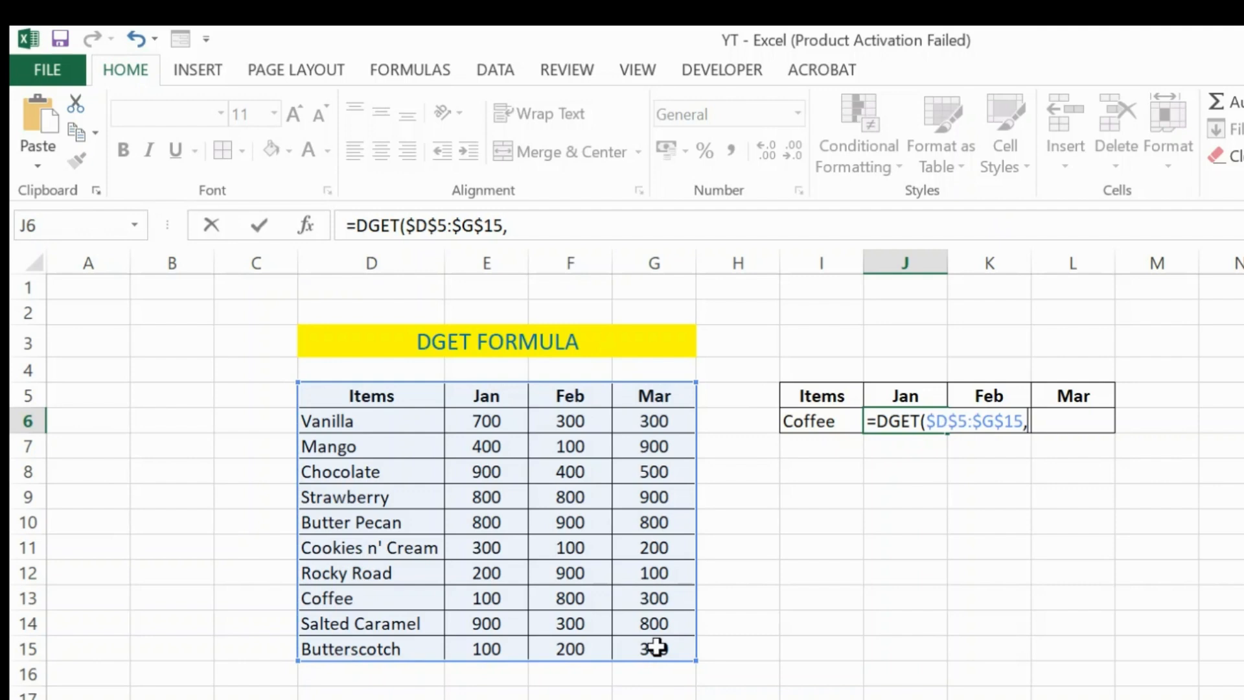
# Complete the J6 DGET formula with J5 as the field and the absolute range $I$5:$I$6 as the criteria.
pyautogui.click(905, 387)
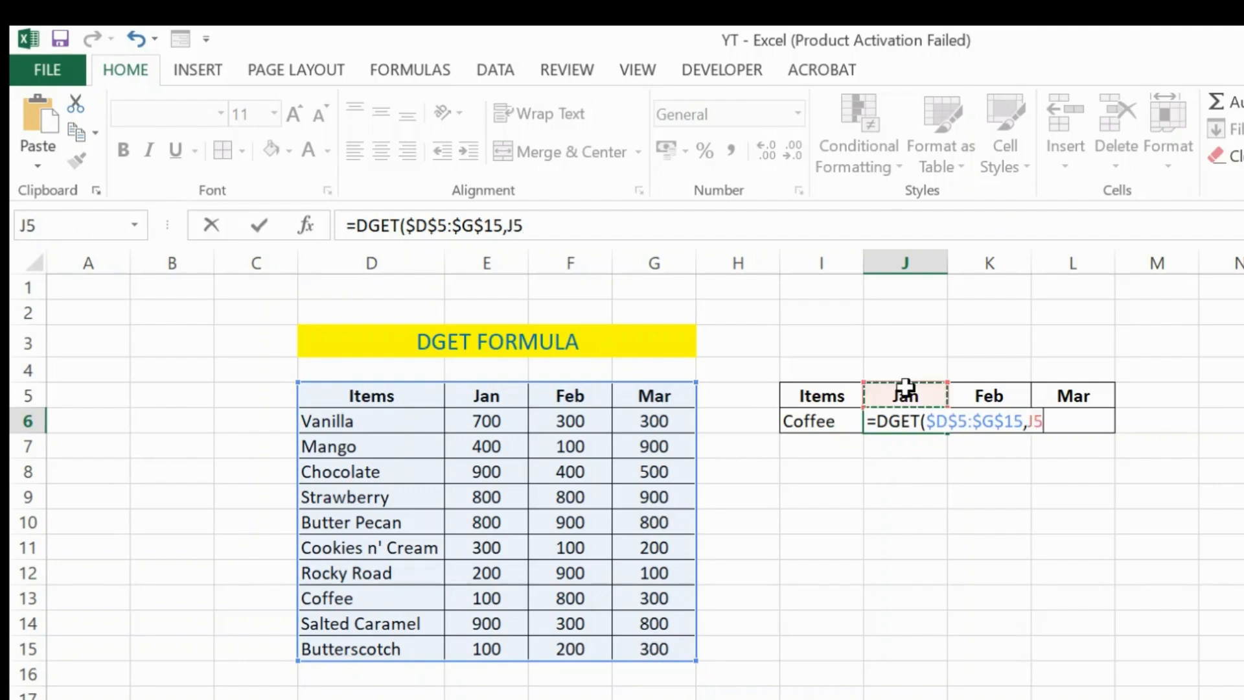
pyautogui.write(',')
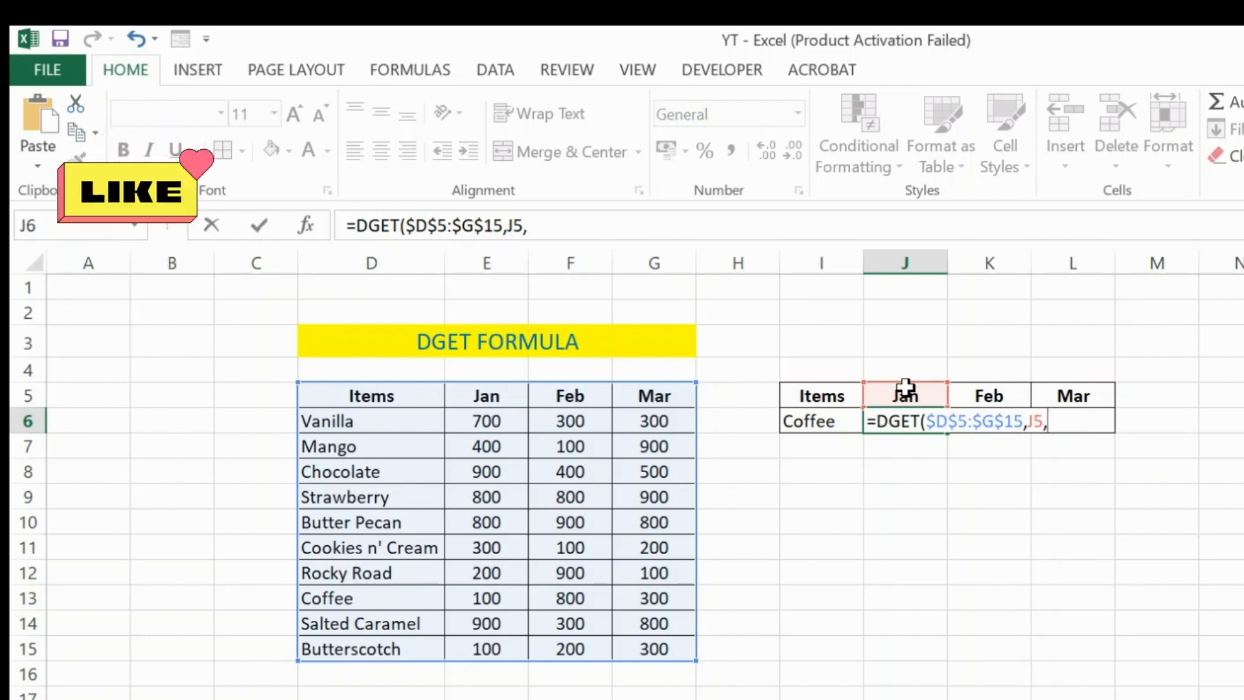
pyautogui.moveTo(834, 394); pyautogui.dragTo(831, 422)
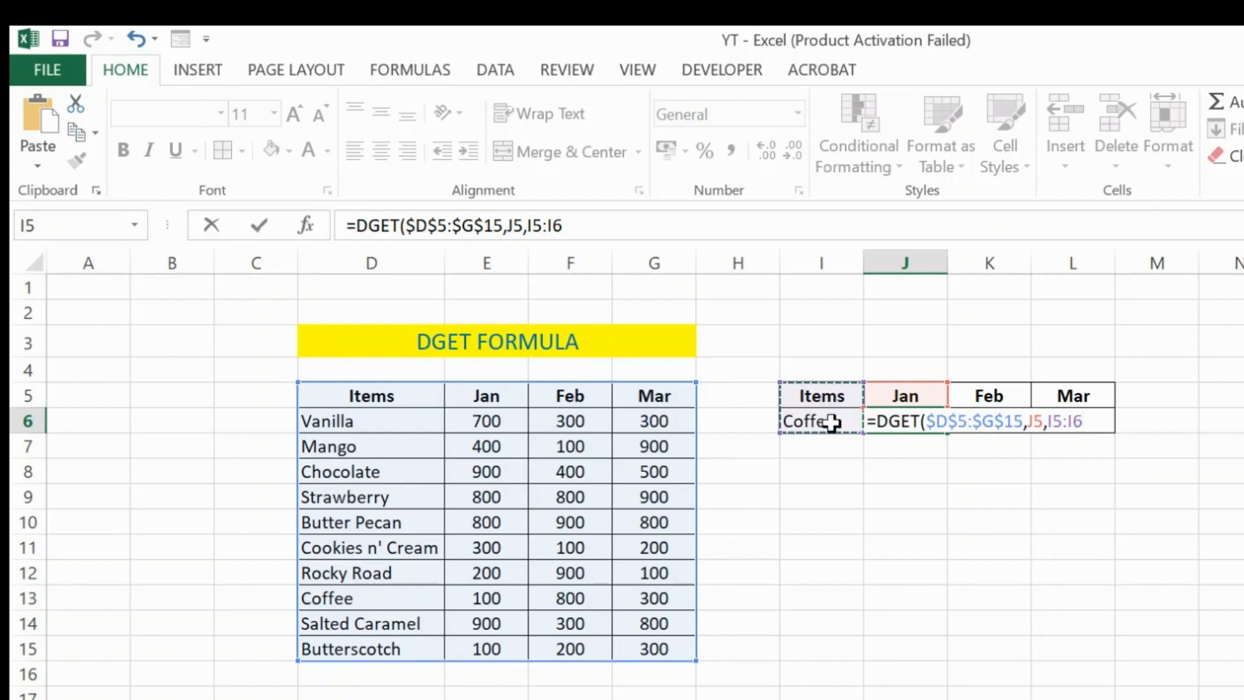
pyautogui.press('F4')
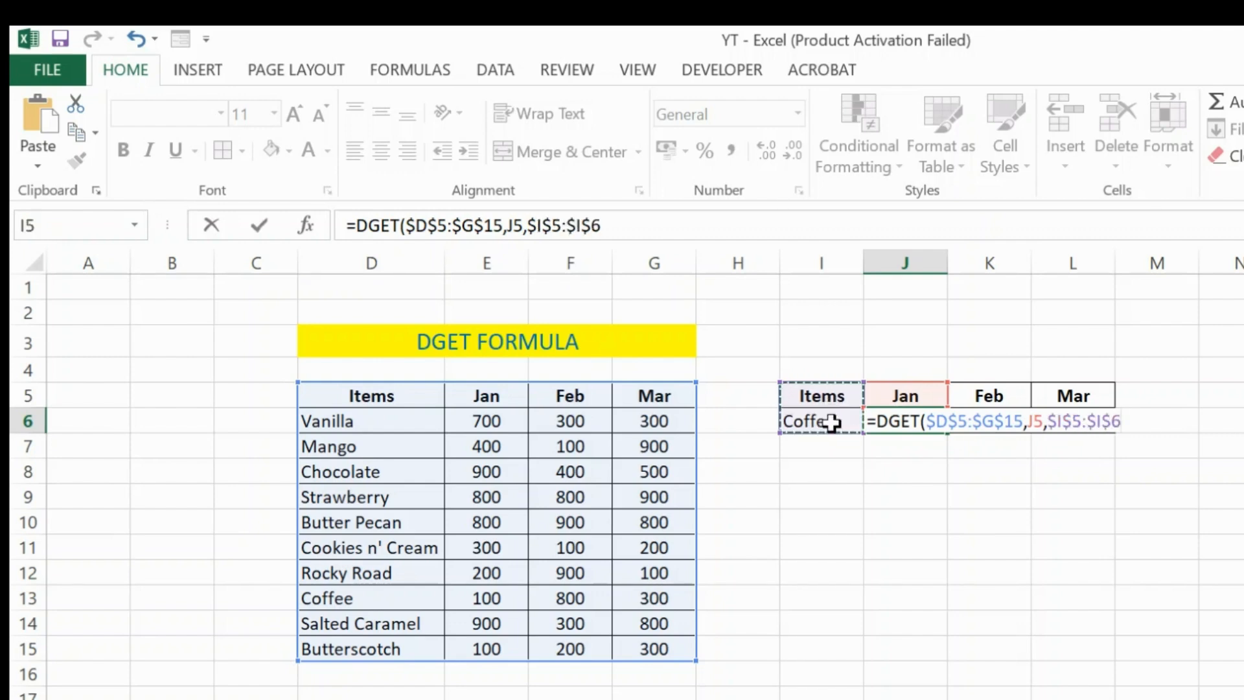
pyautogui.write(')')
pyautogui.hotkey('ctrl', 'Return')
pyautogui.press('Return')
# Fill the DGET formula from J6 across to L6 for the Feb and Mar columns.
pyautogui.press('Up')
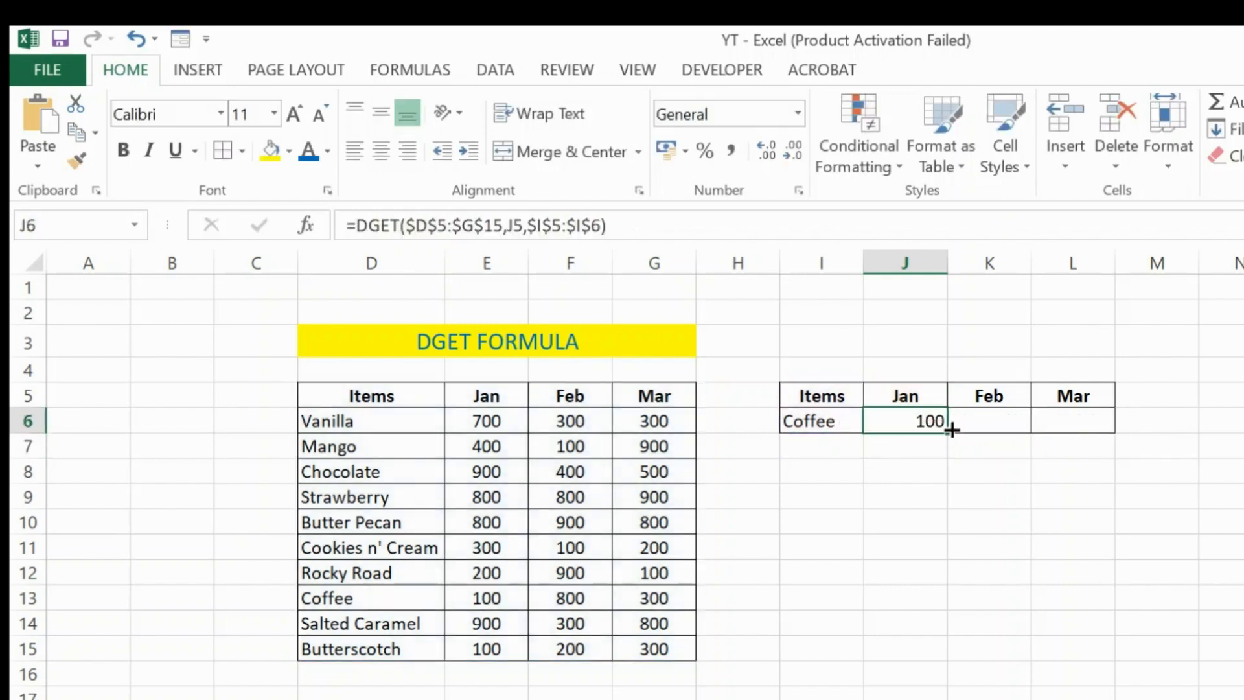
pyautogui.moveTo(949, 429); pyautogui.dragTo(1083, 426)
pyautogui.click(1018, 458)
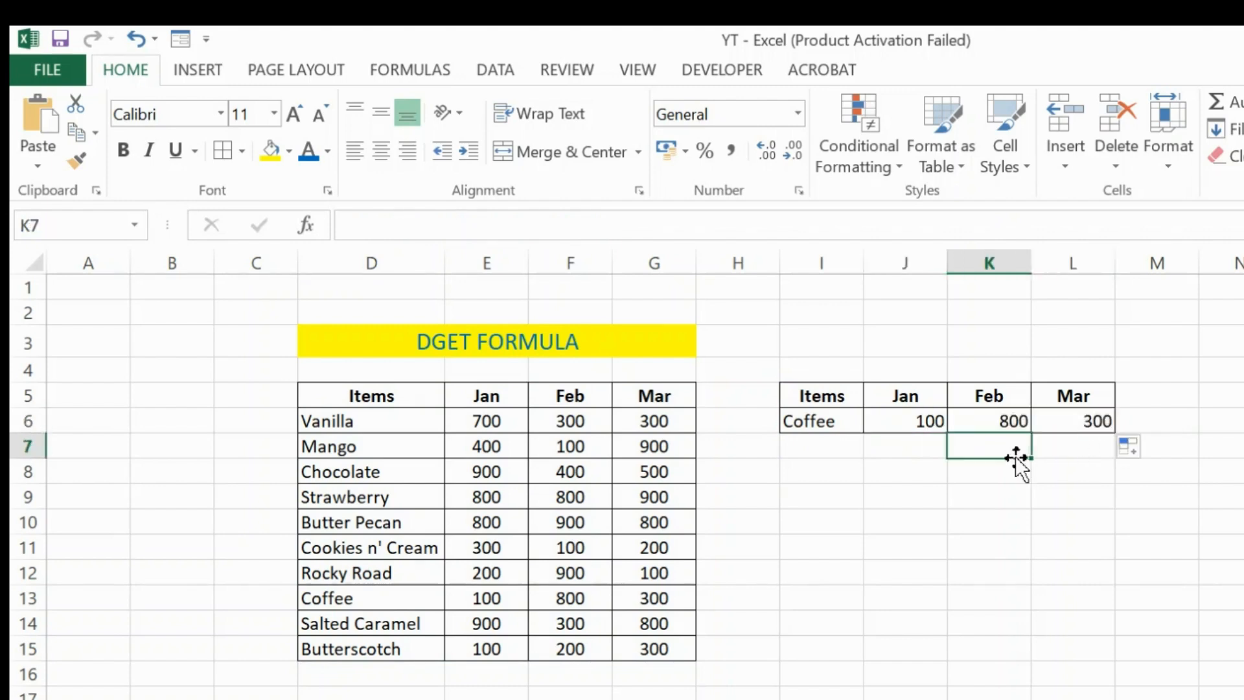
pyautogui.press('Up')
pyautogui.press('Right')
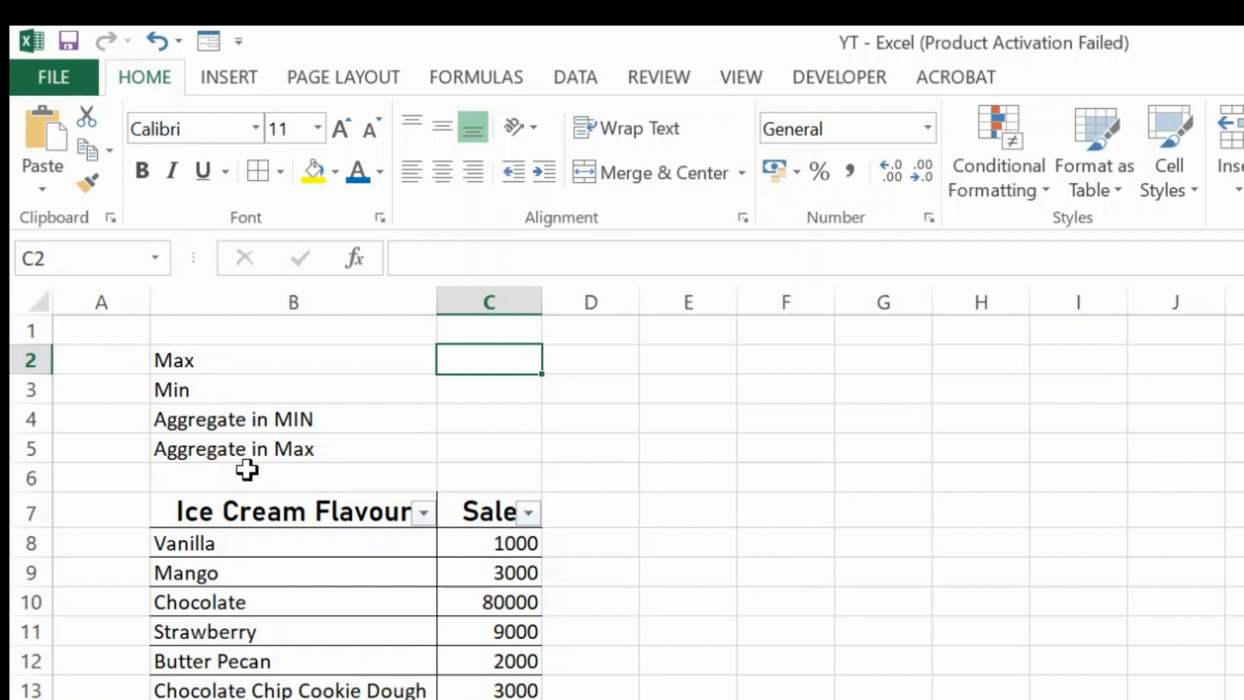
# Enter =MAX(C8:C96) in C2 to find the highest value in the ice cream Sale column.
pyautogui.scroll(-13, 488, 648)
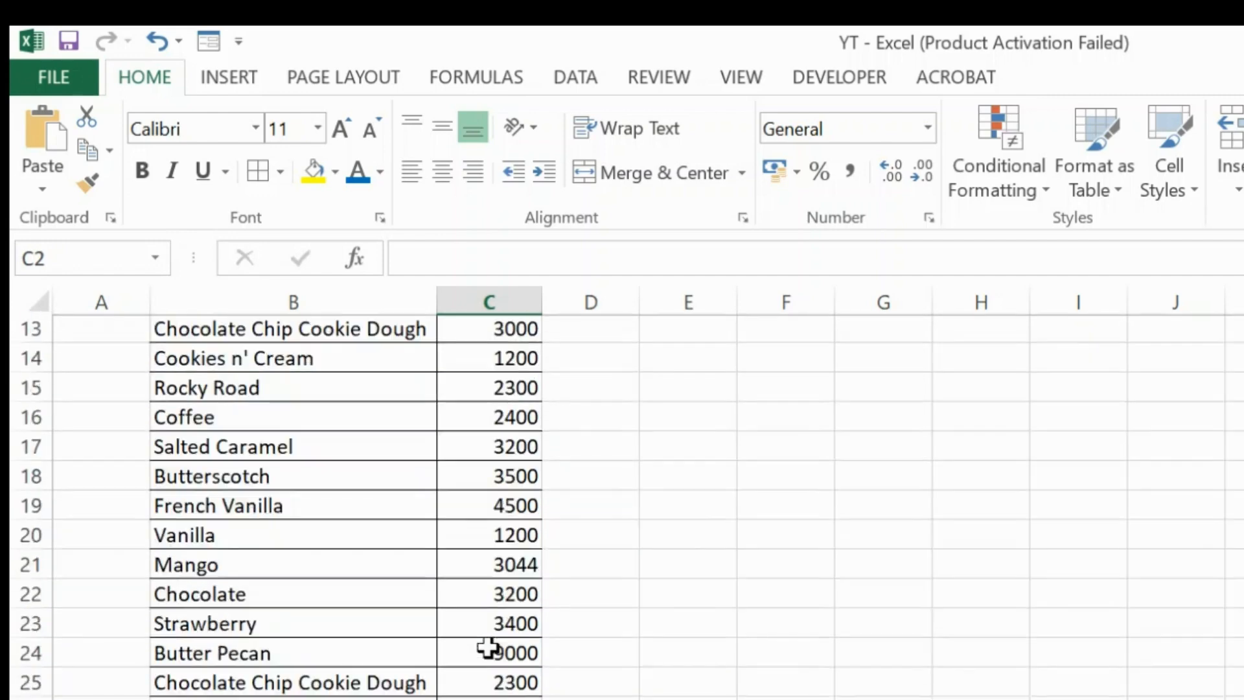
pyautogui.scroll(-11, 489, 647)
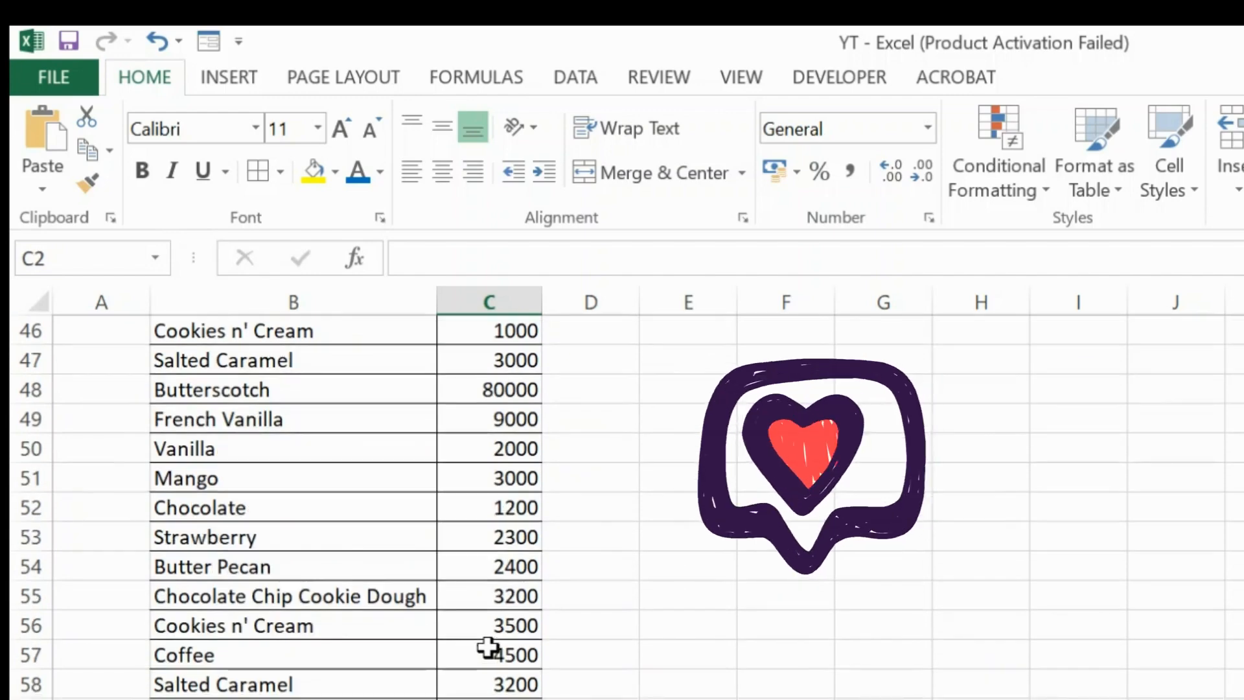
pyautogui.scroll(-7, 488, 647)
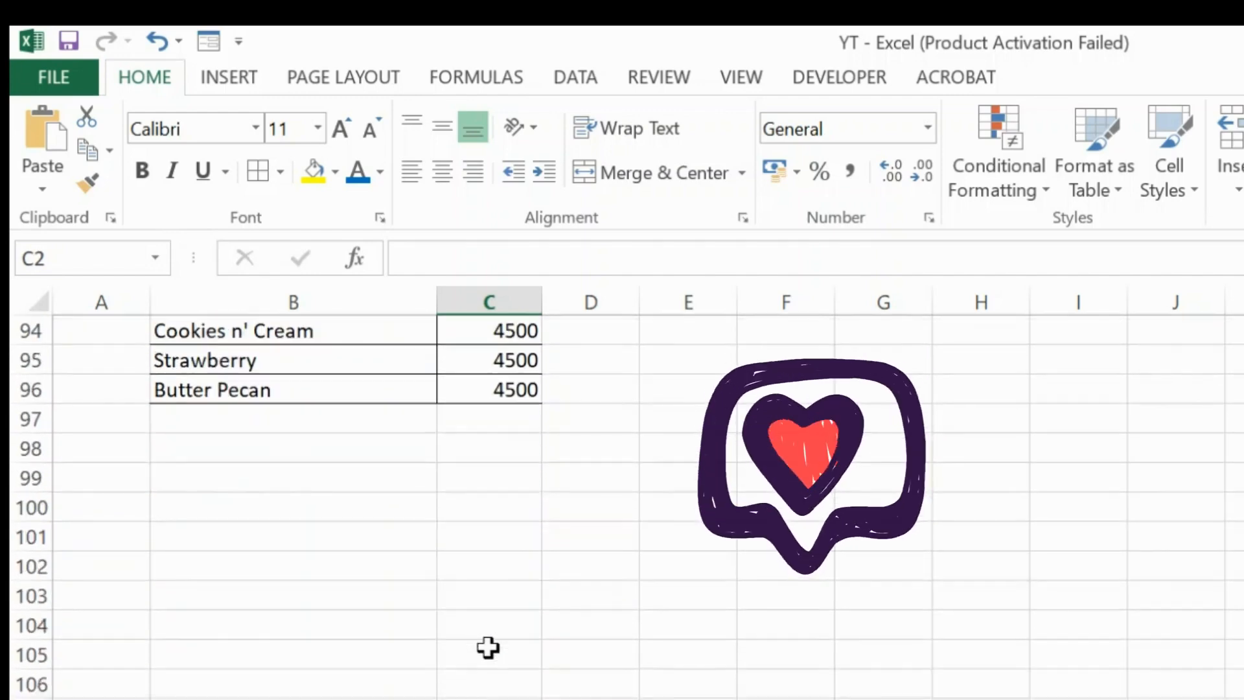
pyautogui.scroll(5, 488, 647)
pyautogui.scroll(20, 489, 647)
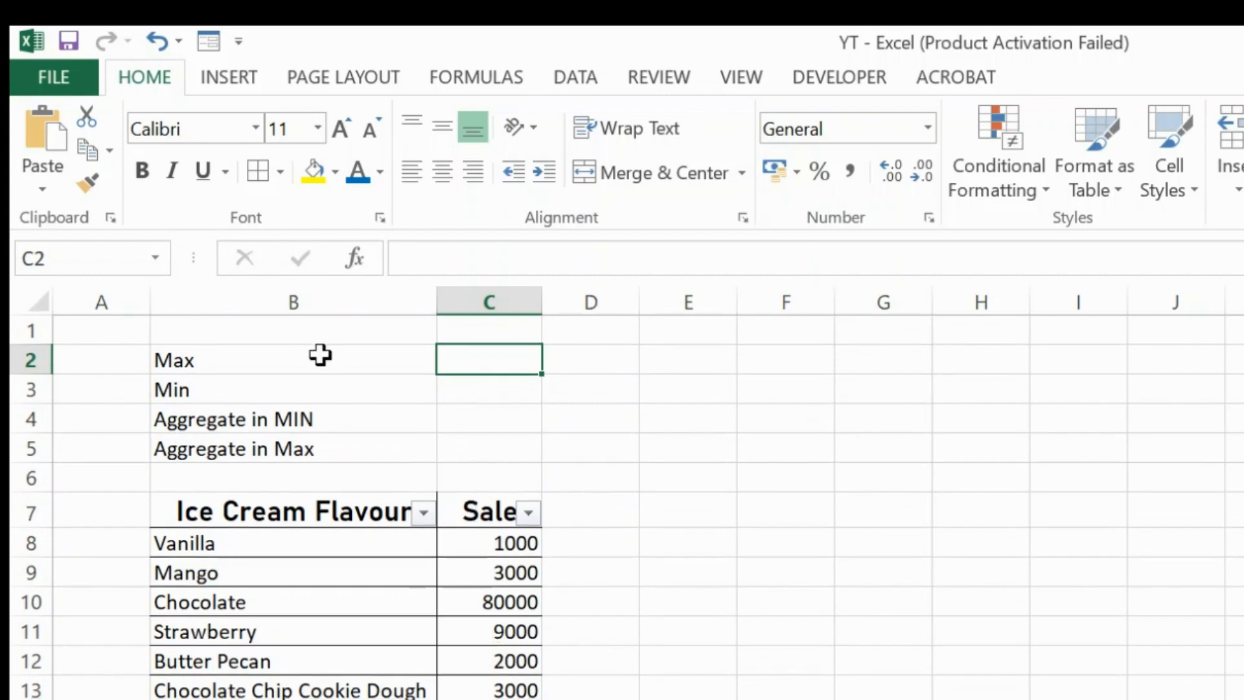
pyautogui.write('=')
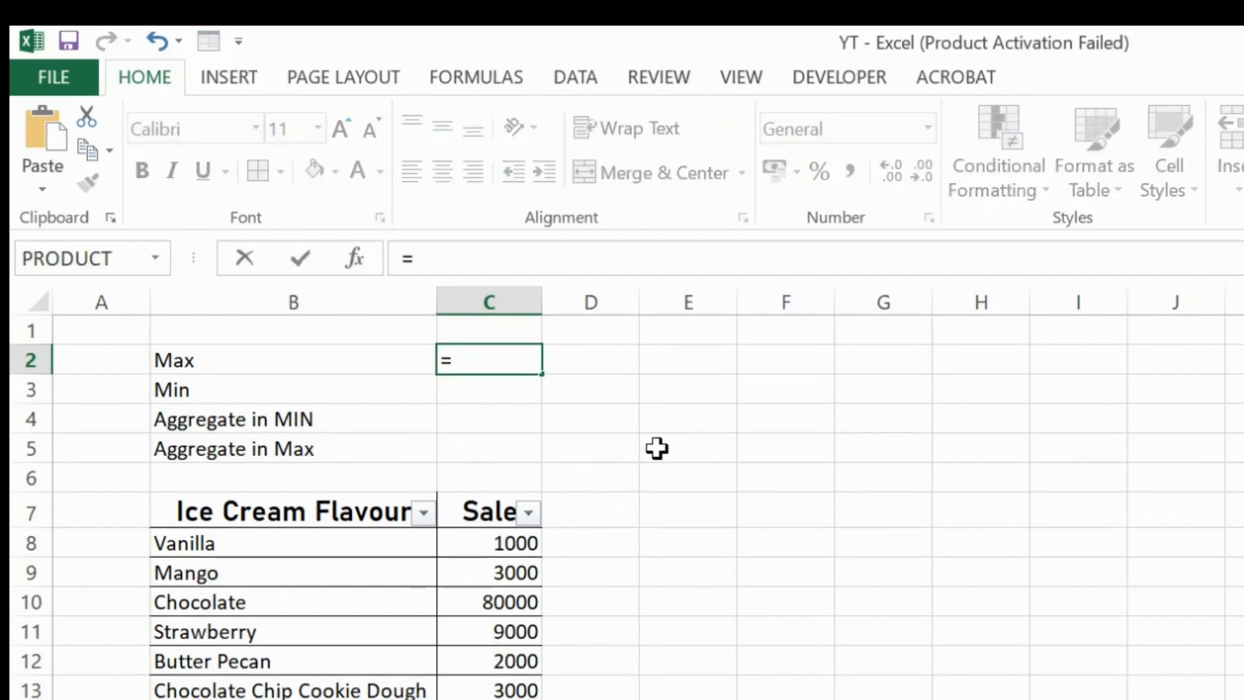
pyautogui.write('MAX')
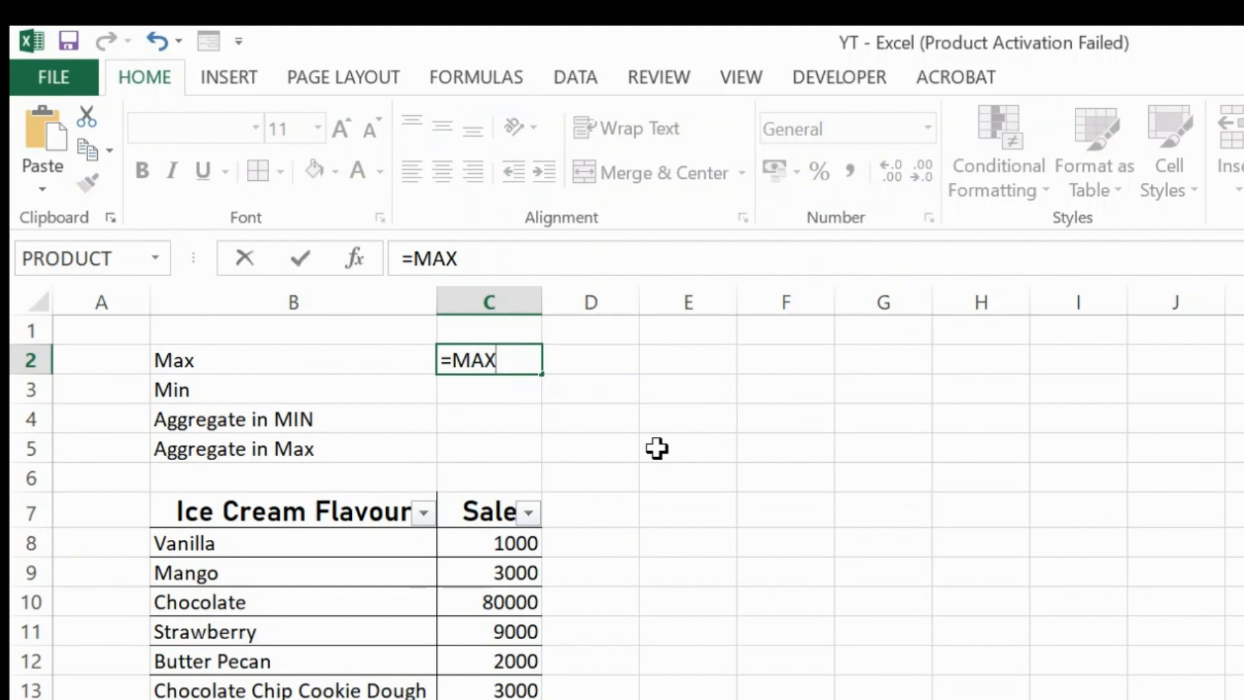
pyautogui.write('(')
pyautogui.press('Down')
pyautogui.press('Down')
pyautogui.press('Down')
pyautogui.press('Down')
pyautogui.press('Down')
pyautogui.press('Down')
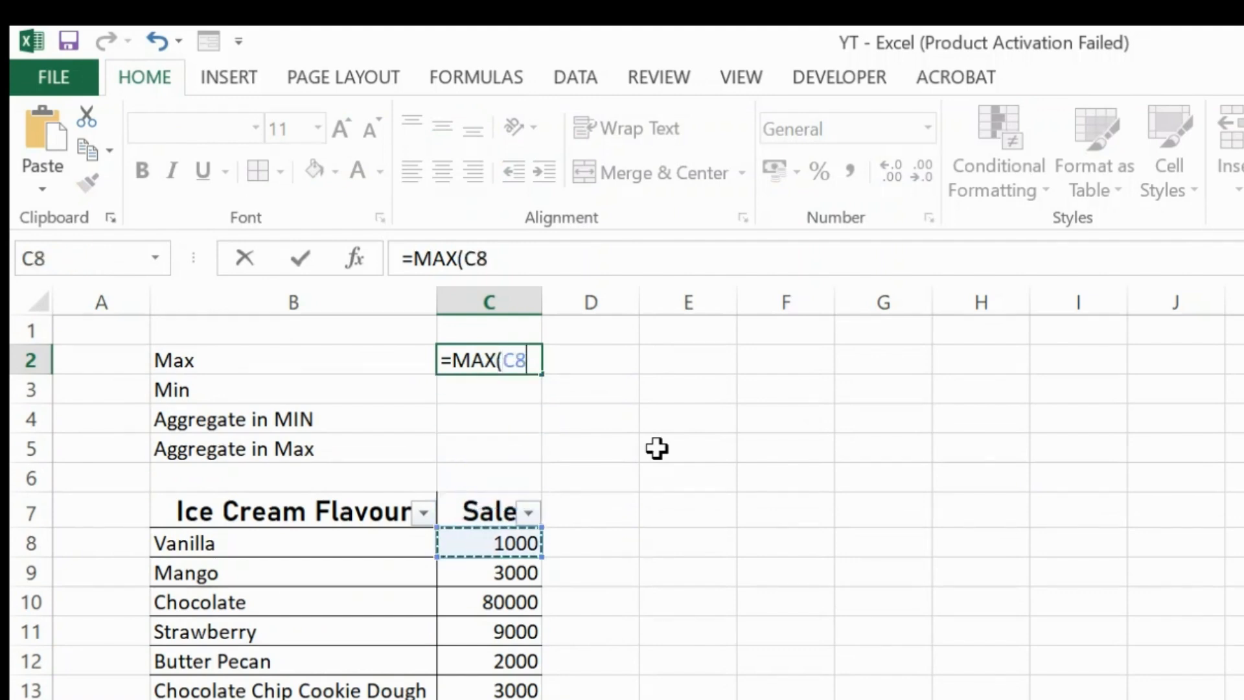
pyautogui.hotkey('ctrl', 'shift', 'Down')
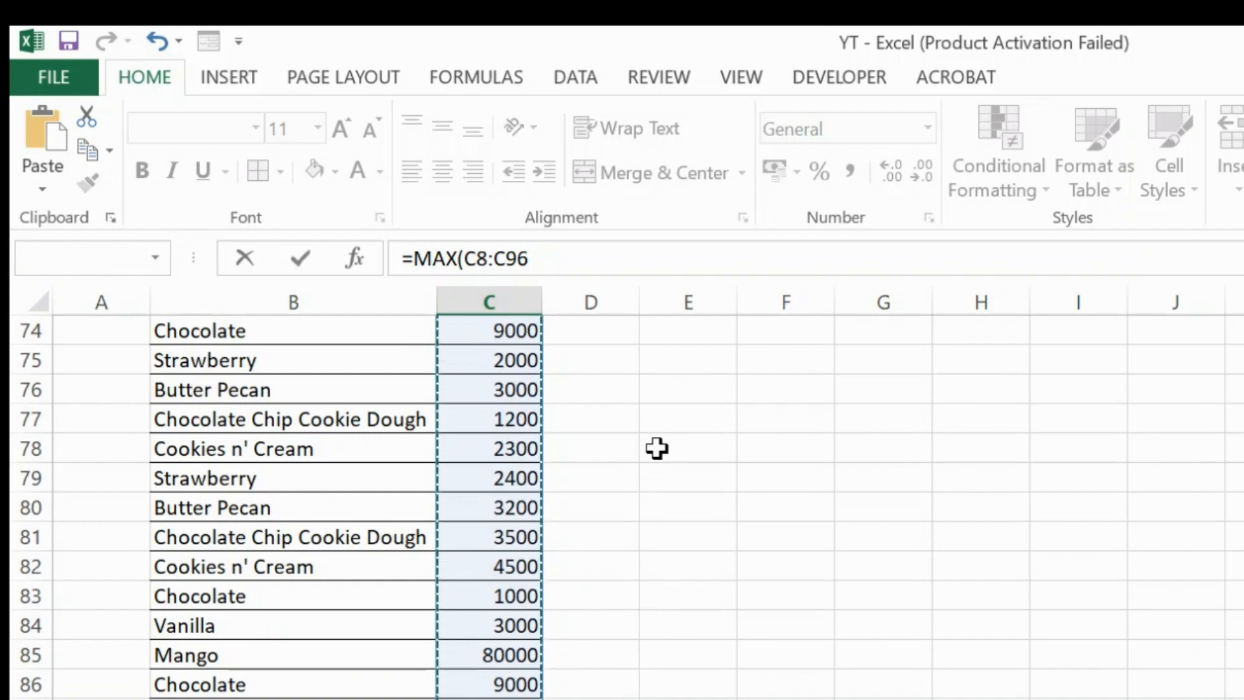
pyautogui.write(')')
pyautogui.press('Return')
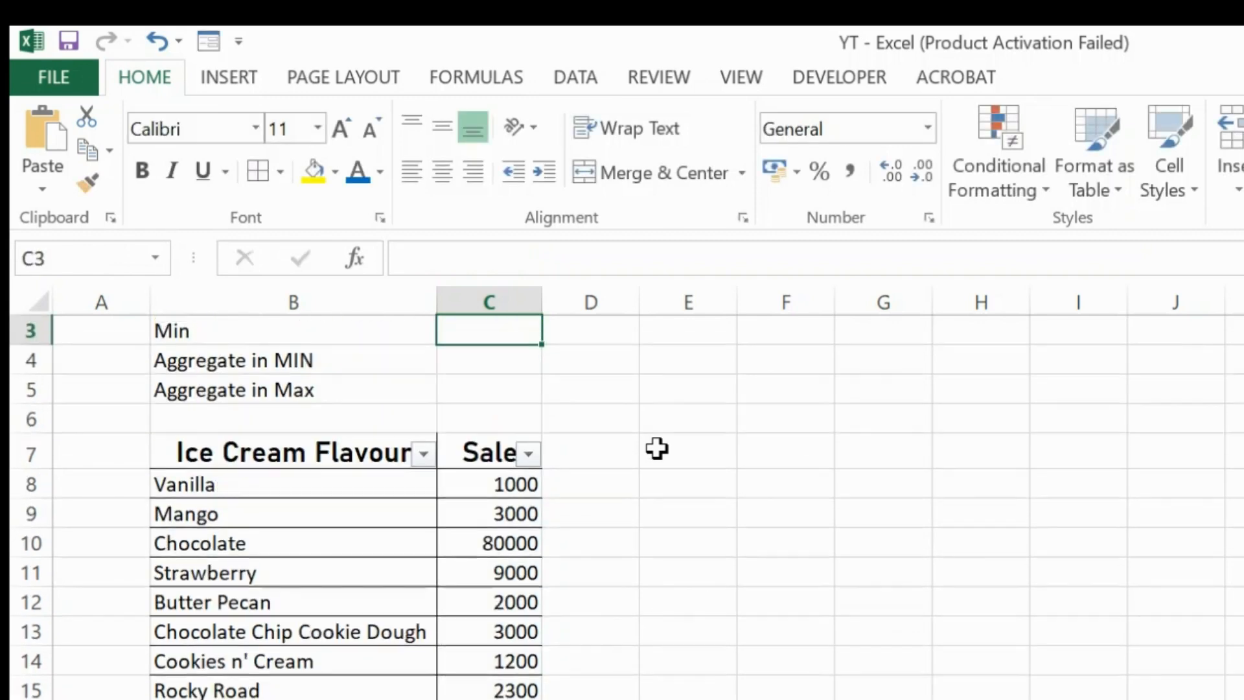
pyautogui.press('Up')
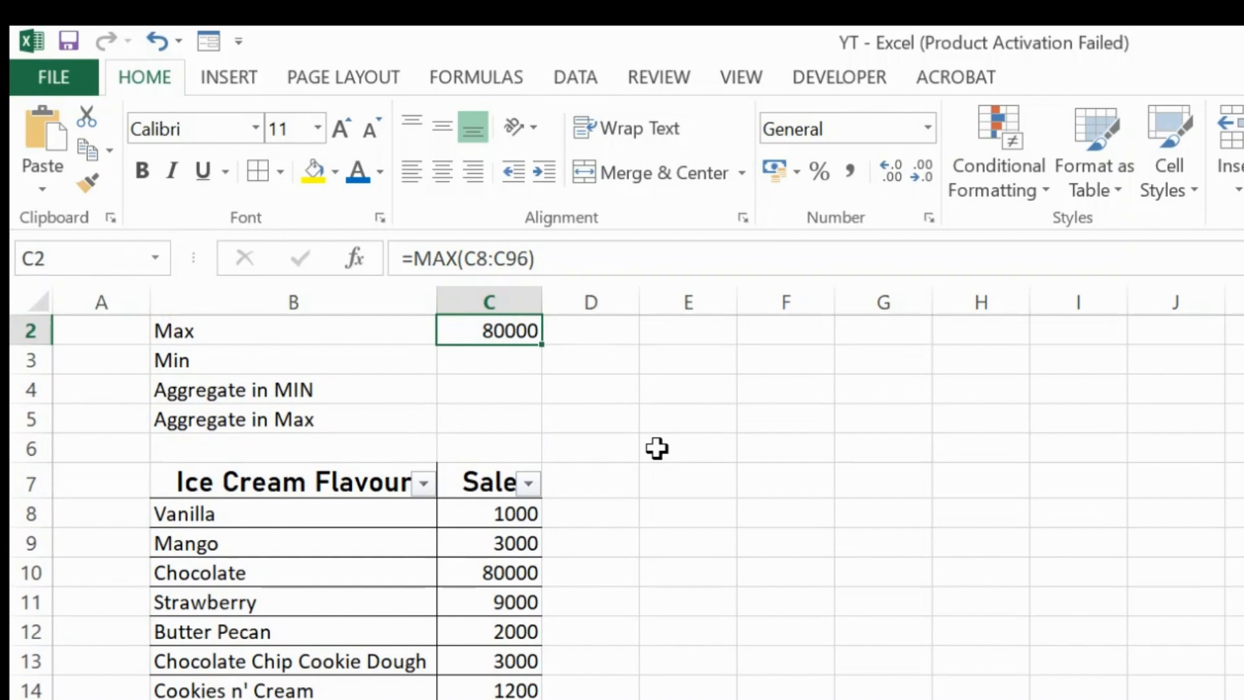
# Enter =MIN(C8:C96) in C3 to find the lowest value in the Sale column.
pyautogui.press('Down')
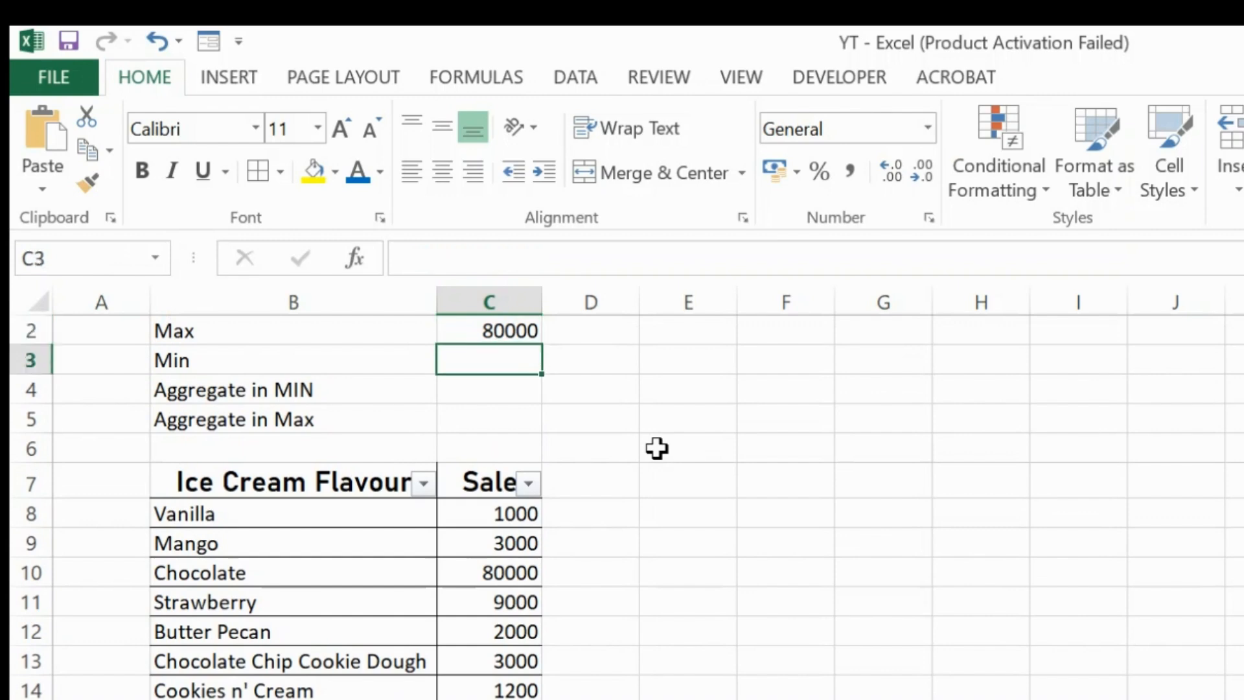
pyautogui.write('=')
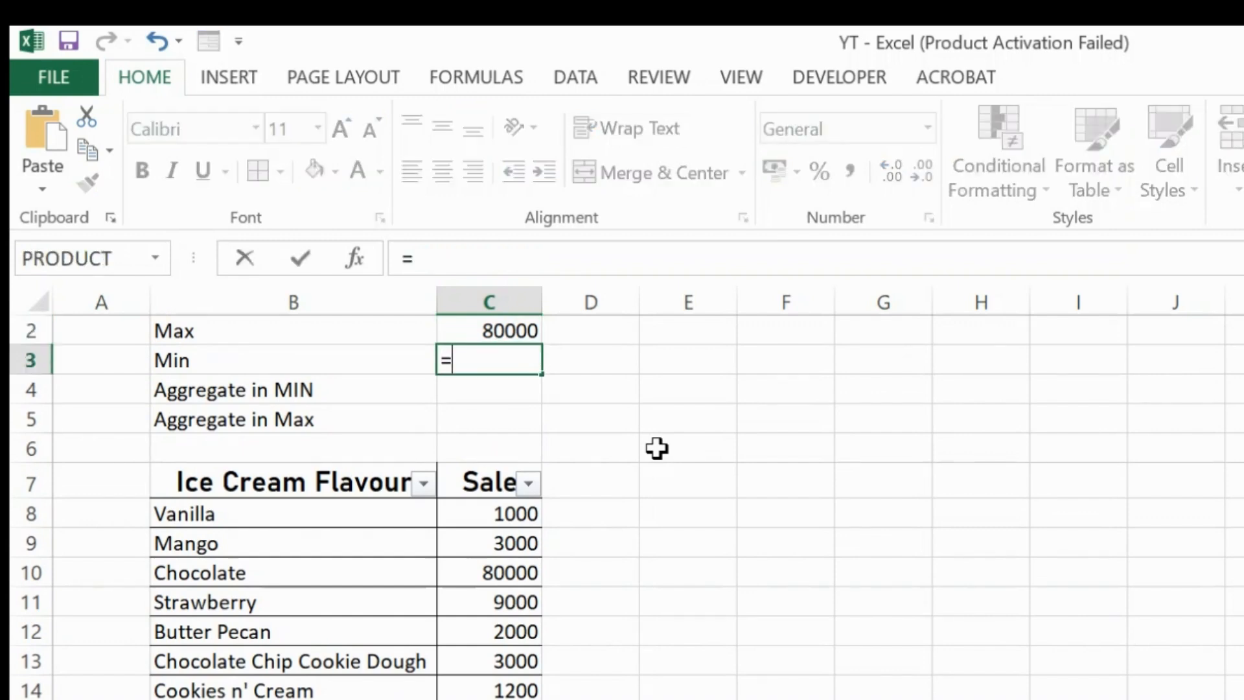
pyautogui.write('MIN(')
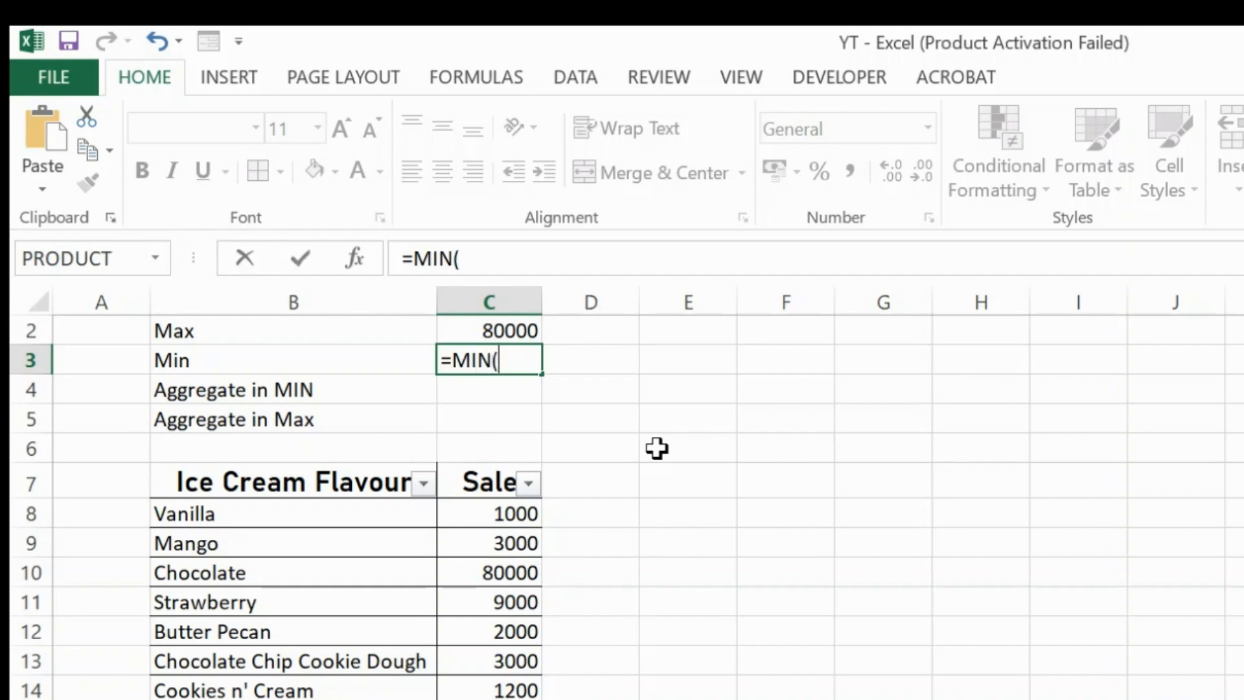
pyautogui.press('Down')
pyautogui.press('Down')
pyautogui.press('Down')
pyautogui.press('Down')
pyautogui.press('Down')
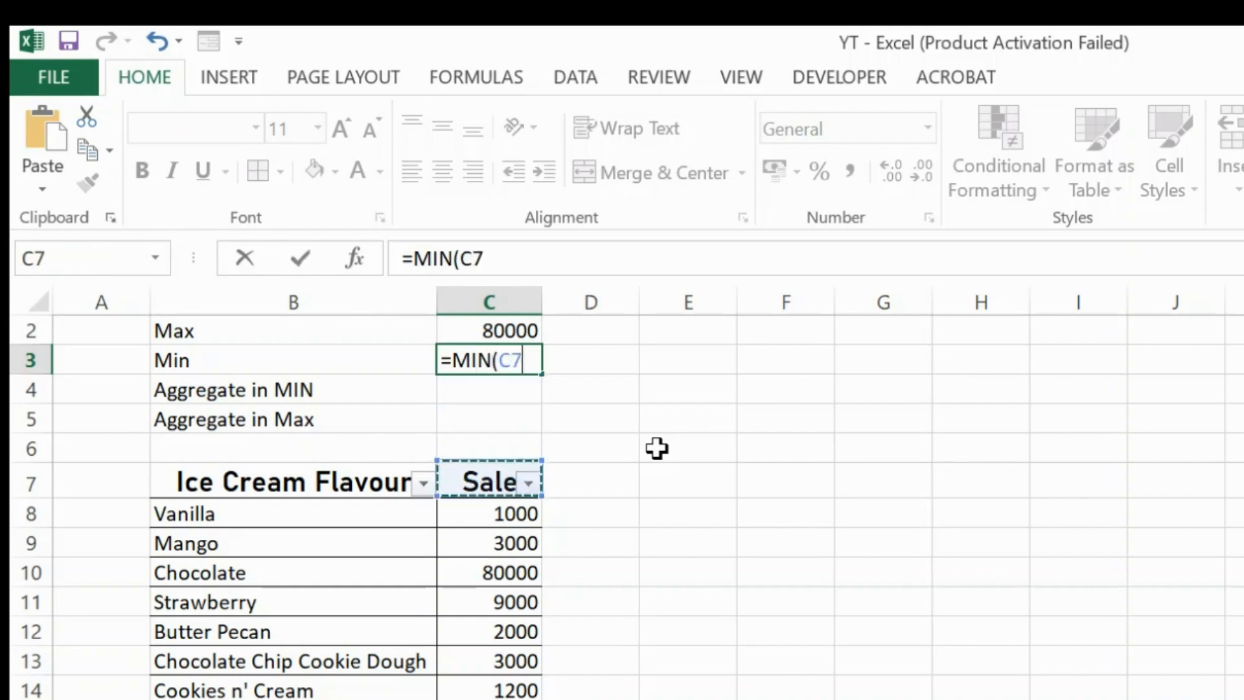
pyautogui.hotkey('ctrl', 'shift', 'Down')
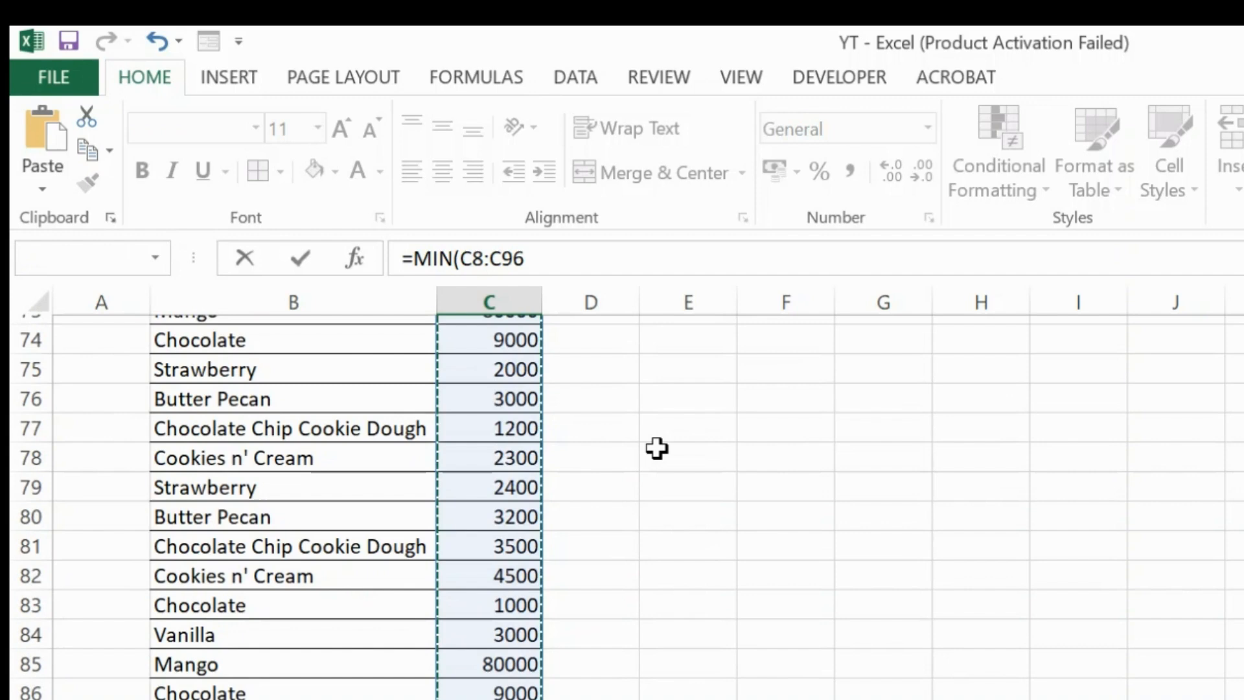
pyautogui.write(')')
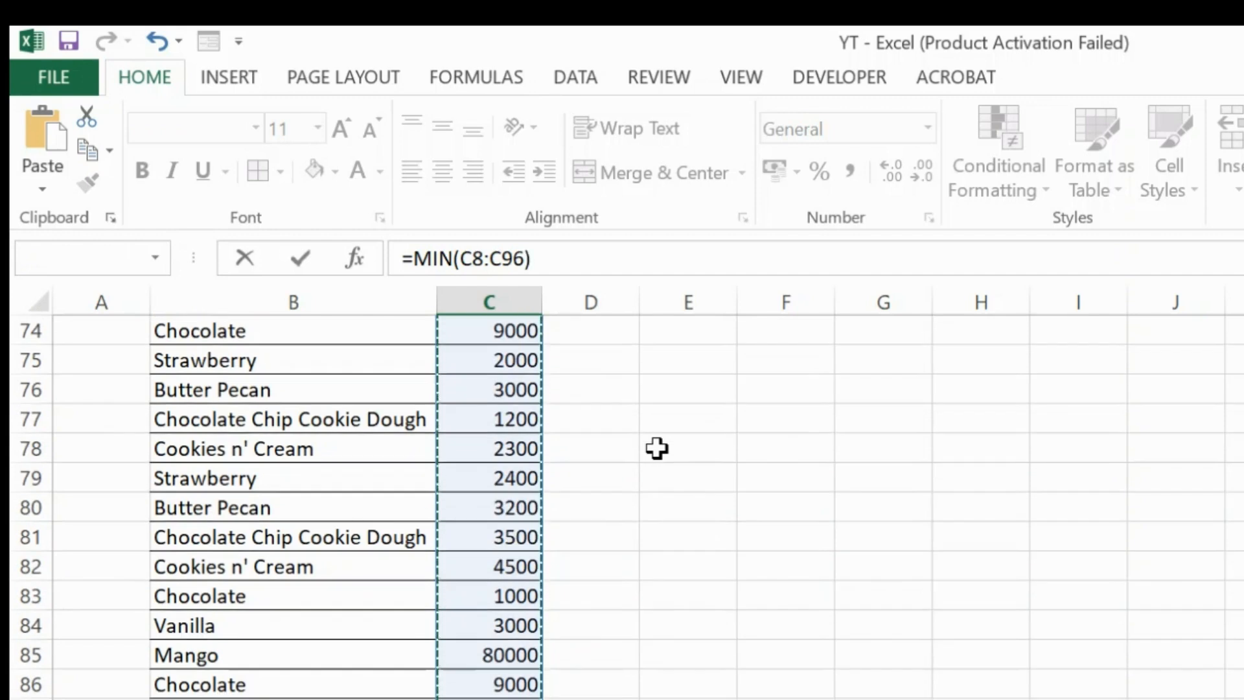
pyautogui.press('Return')
pyautogui.press('Up')
pyautogui.press('Up')
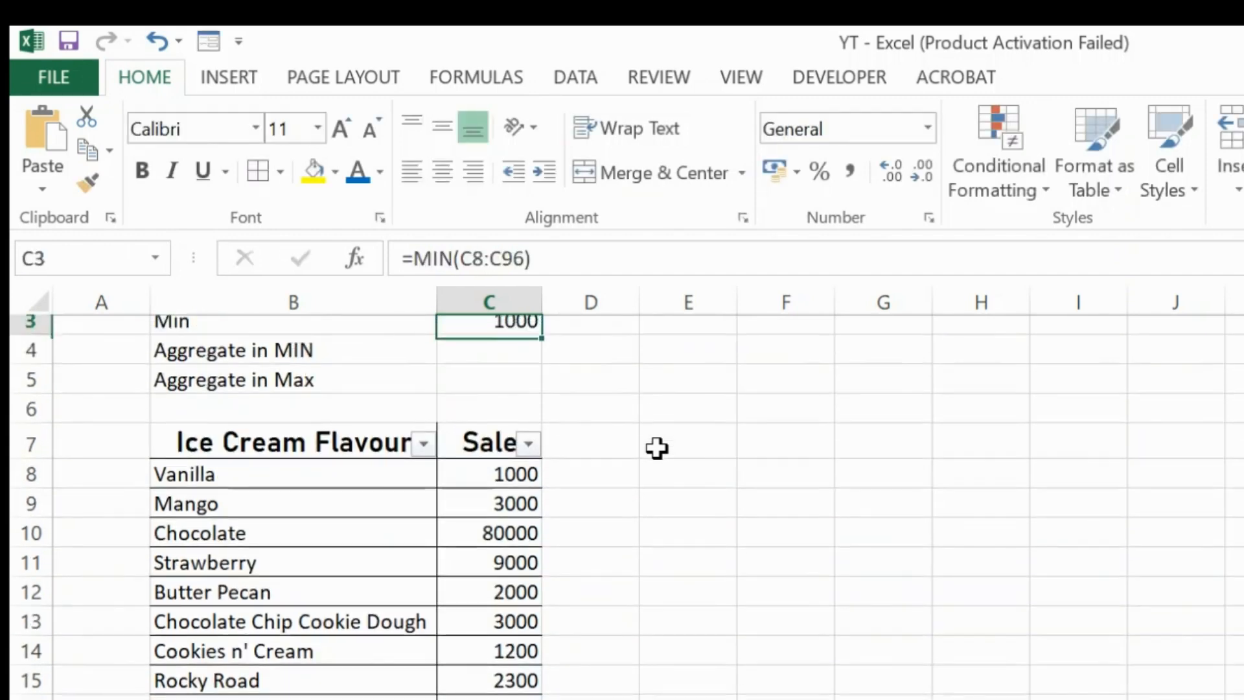
# Enter =AGGREGATE(5,5,C8:C96) in C4 to get the minimum sale while ignoring hidden rows.
pyautogui.press('Down')
pyautogui.press('Down')
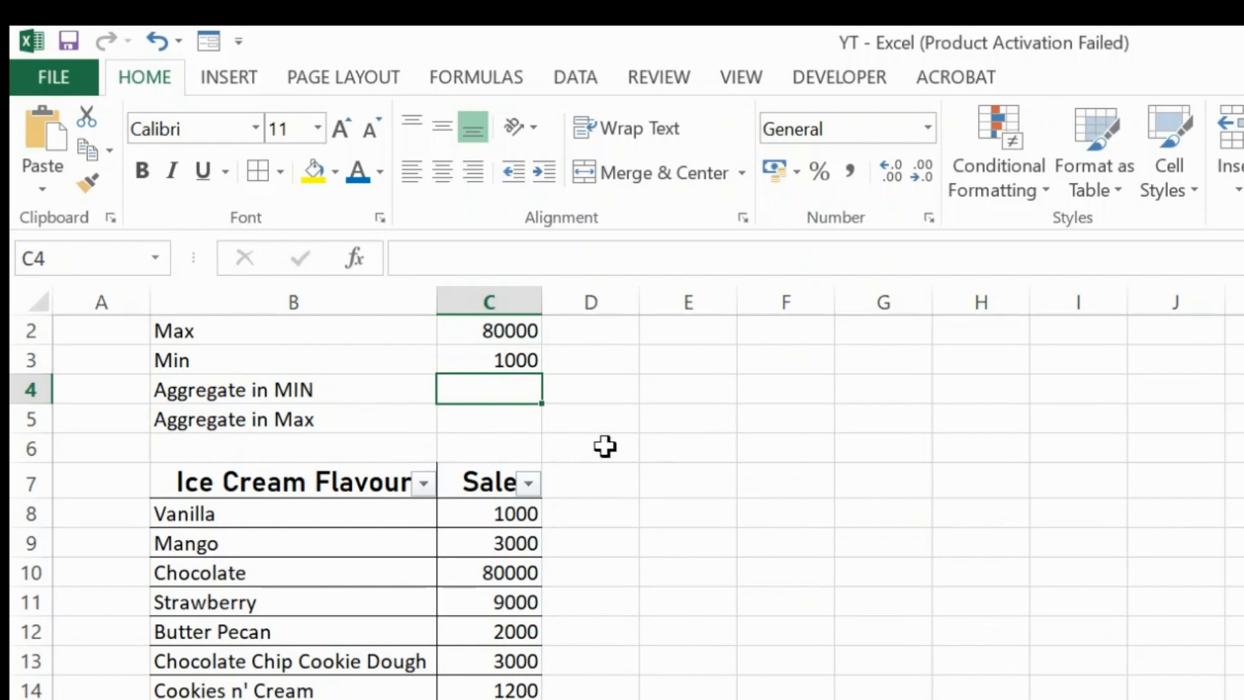
pyautogui.write('=A')
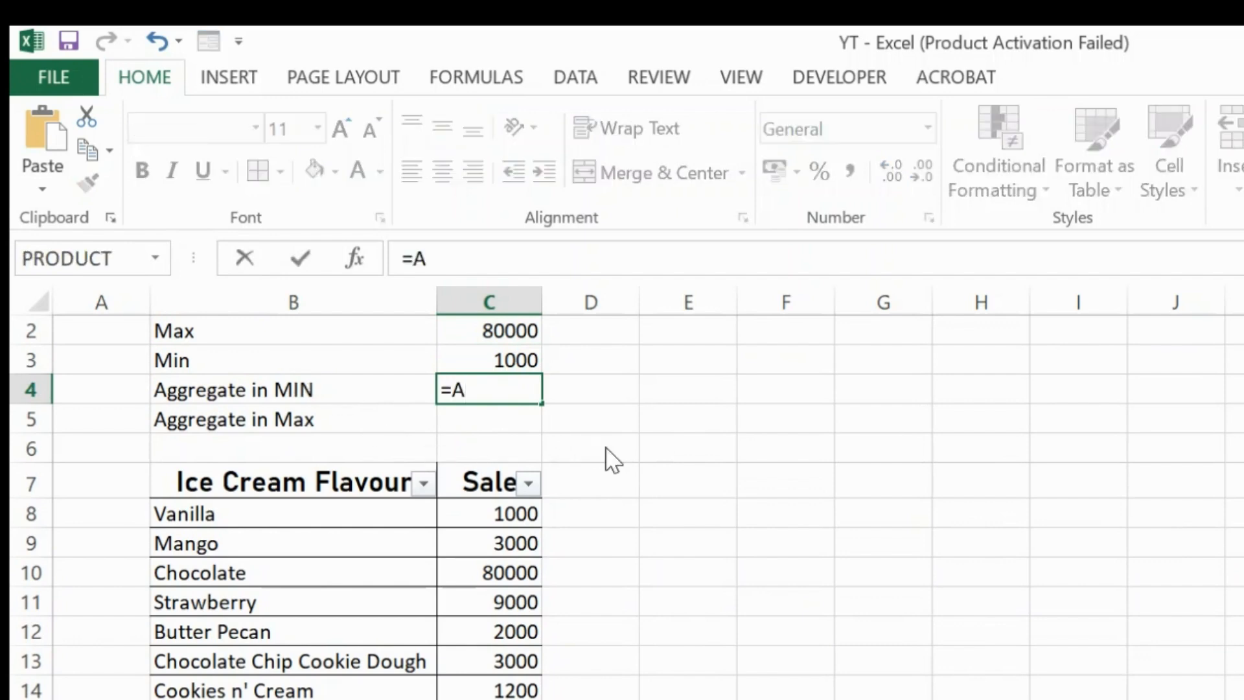
pyautogui.write('GGREG')
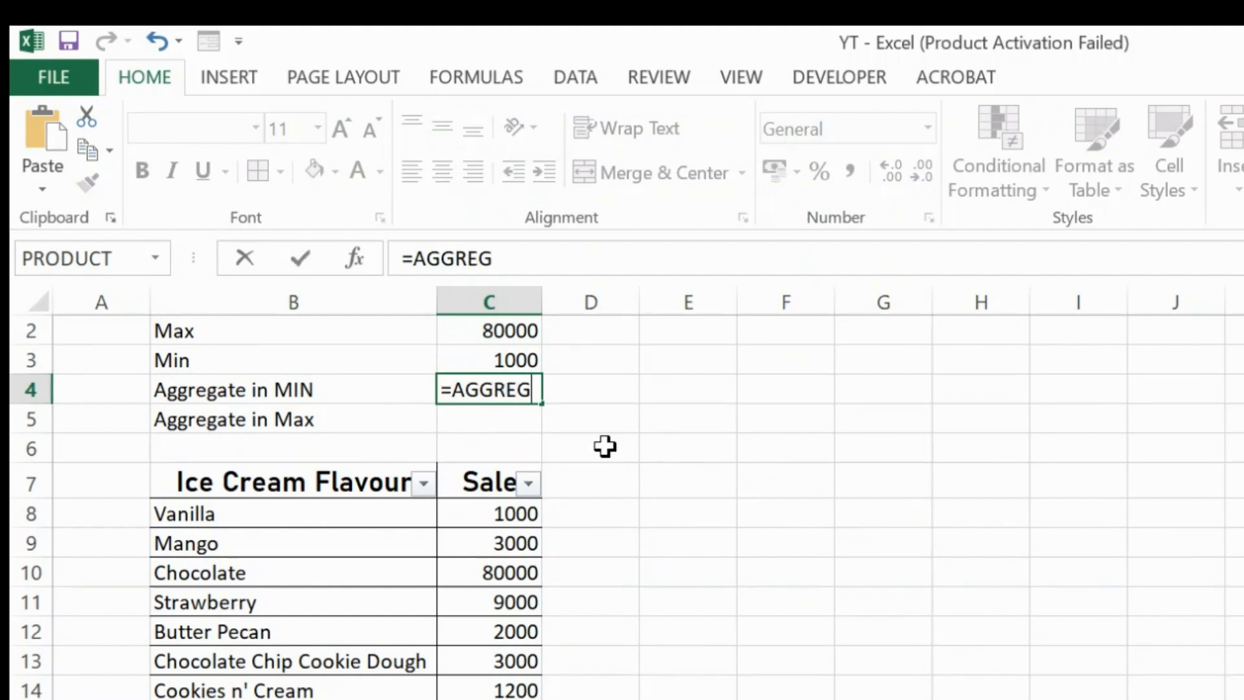
pyautogui.write('ATE(')
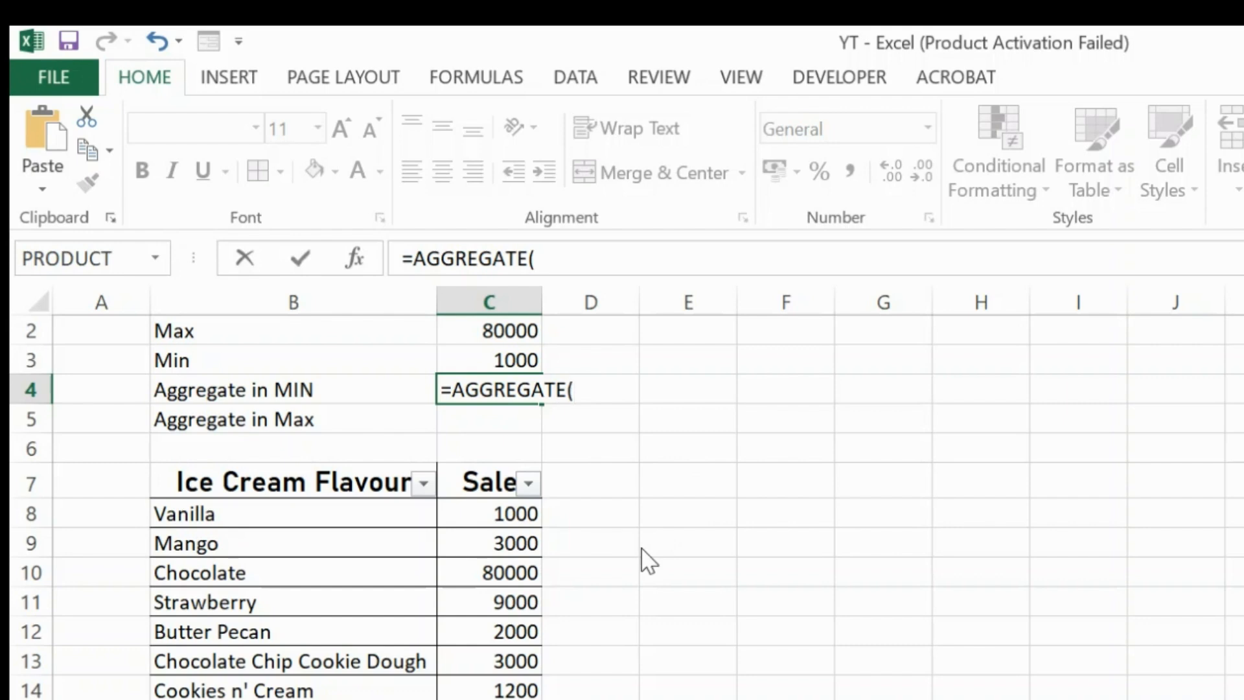
pyautogui.write('5,5')
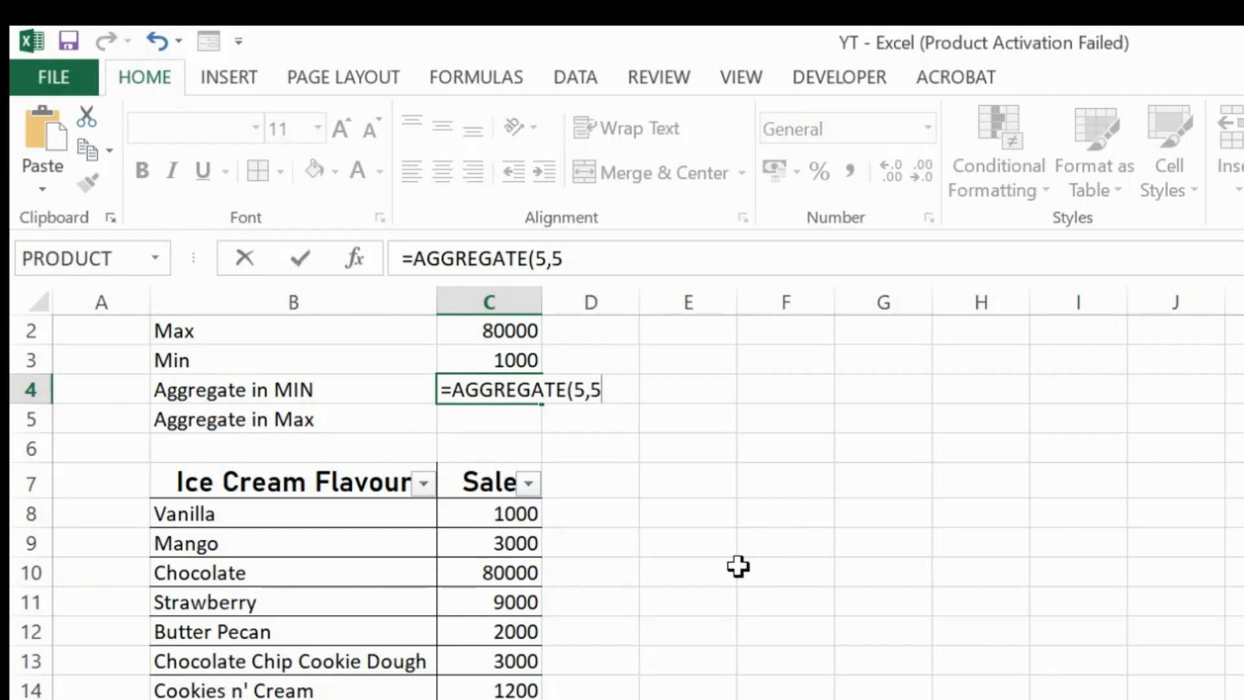
pyautogui.write(',')
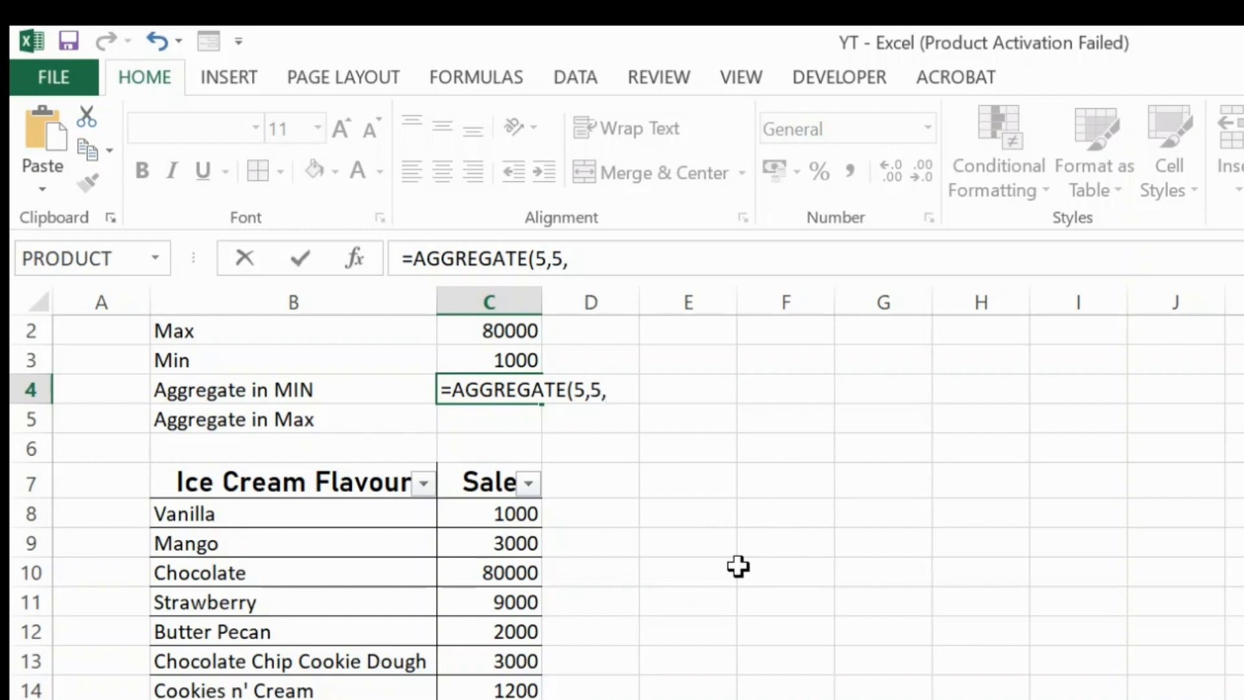
pyautogui.click(497, 514)
pyautogui.hotkey('ctrl', 'shift', 'Down')
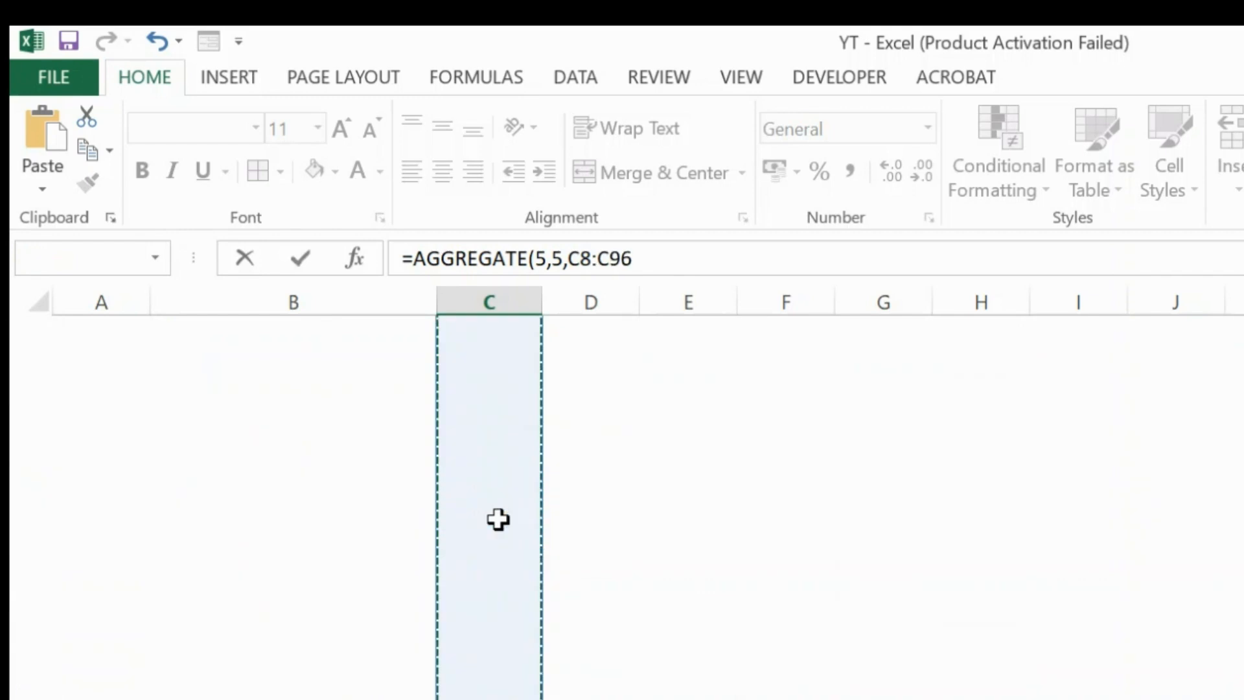
pyautogui.write(')')
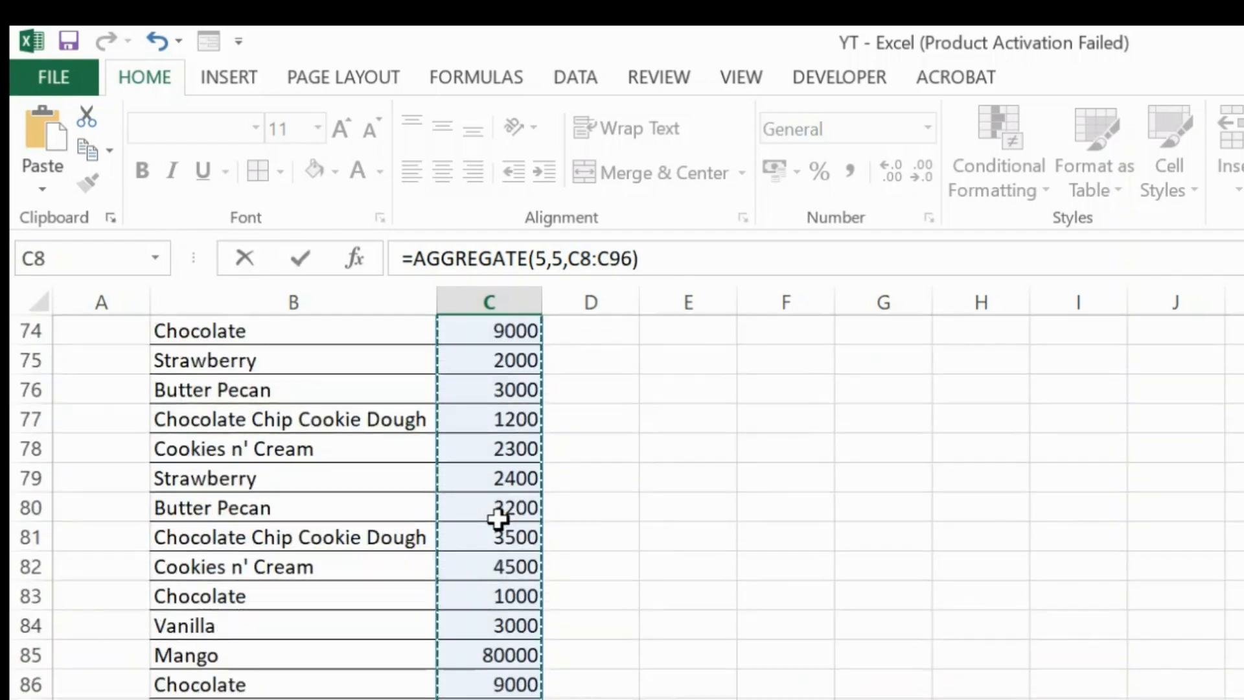
pyautogui.hotkey('ctrl', 'Return')
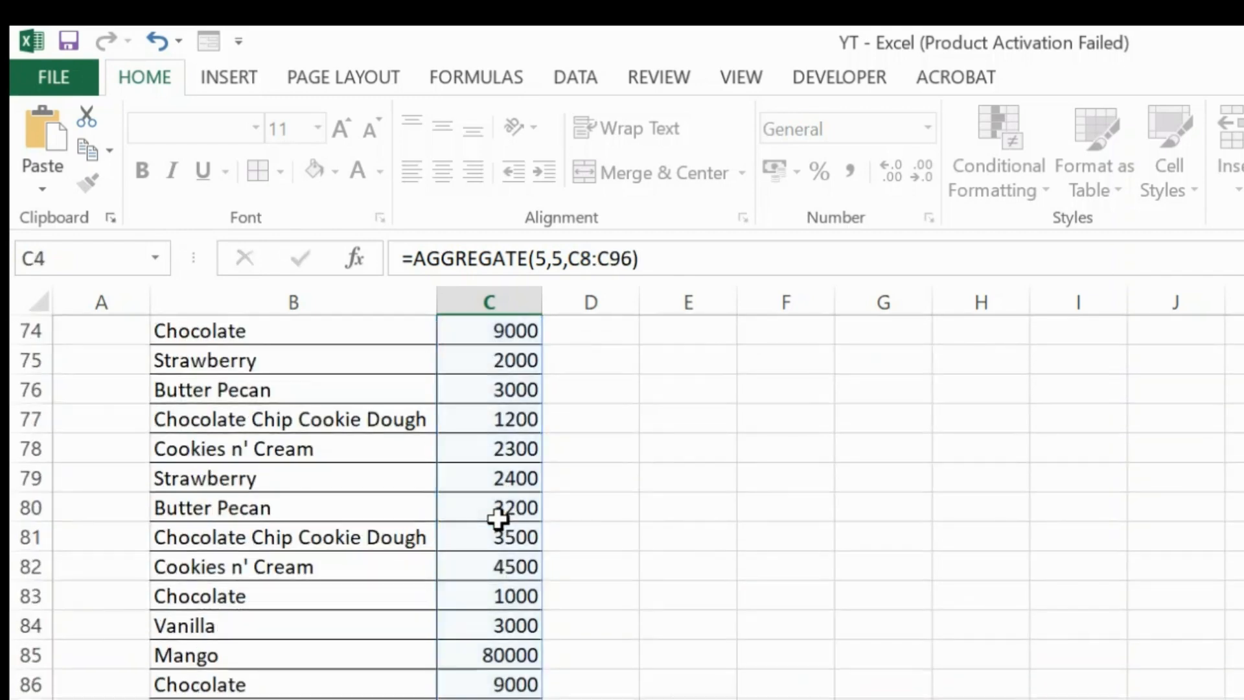
pyautogui.press('Return')
pyautogui.scroll(2, 497, 518)
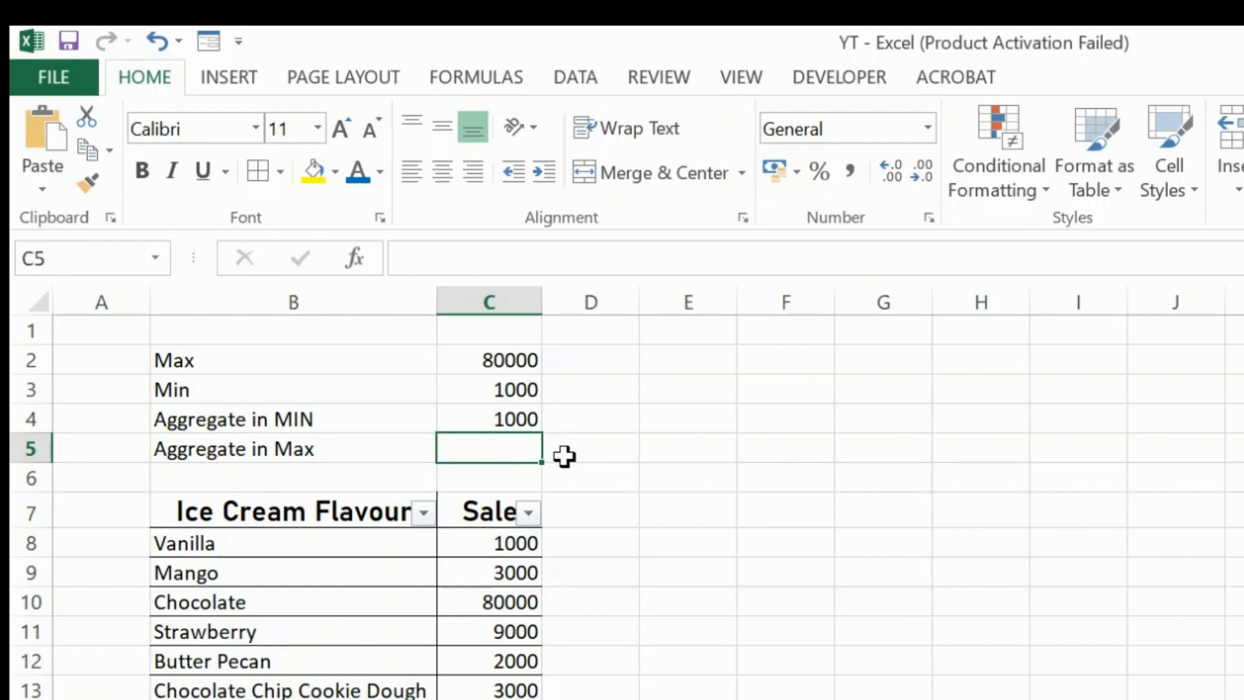
# Enter =AGGREGATE(4,5,C8:C96) in C5 to get the maximum sale while ignoring hidden rows.
pyautogui.write('=')
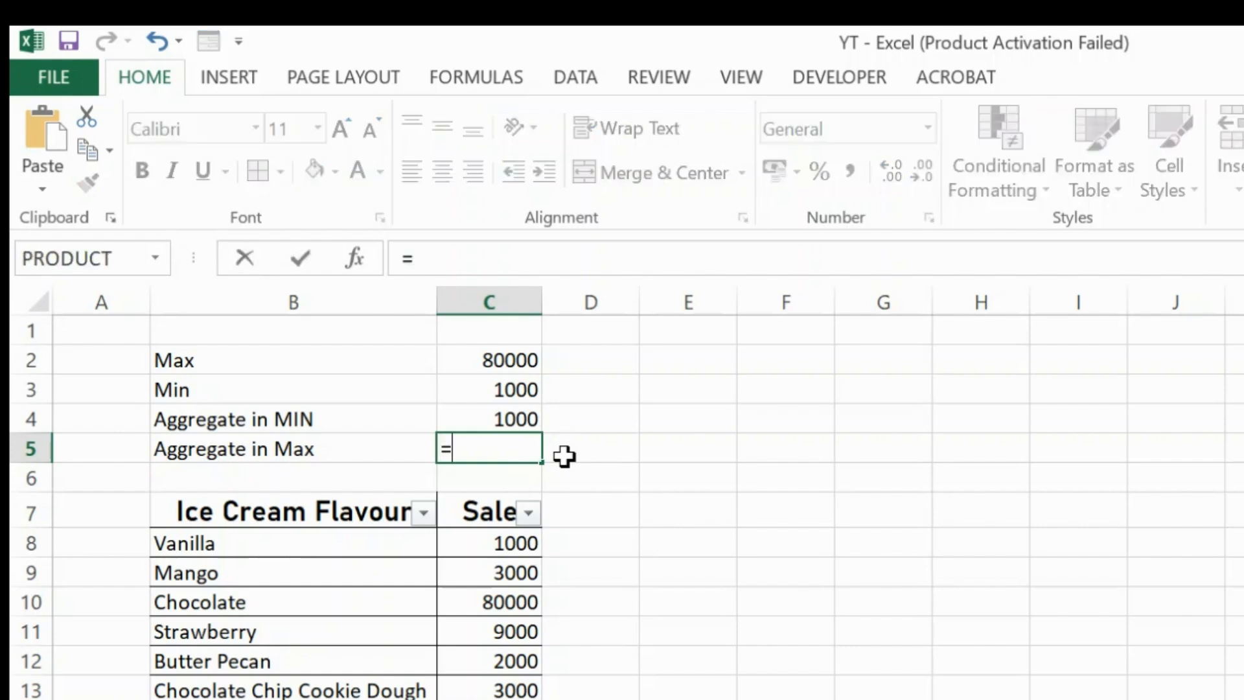
pyautogui.write('A')
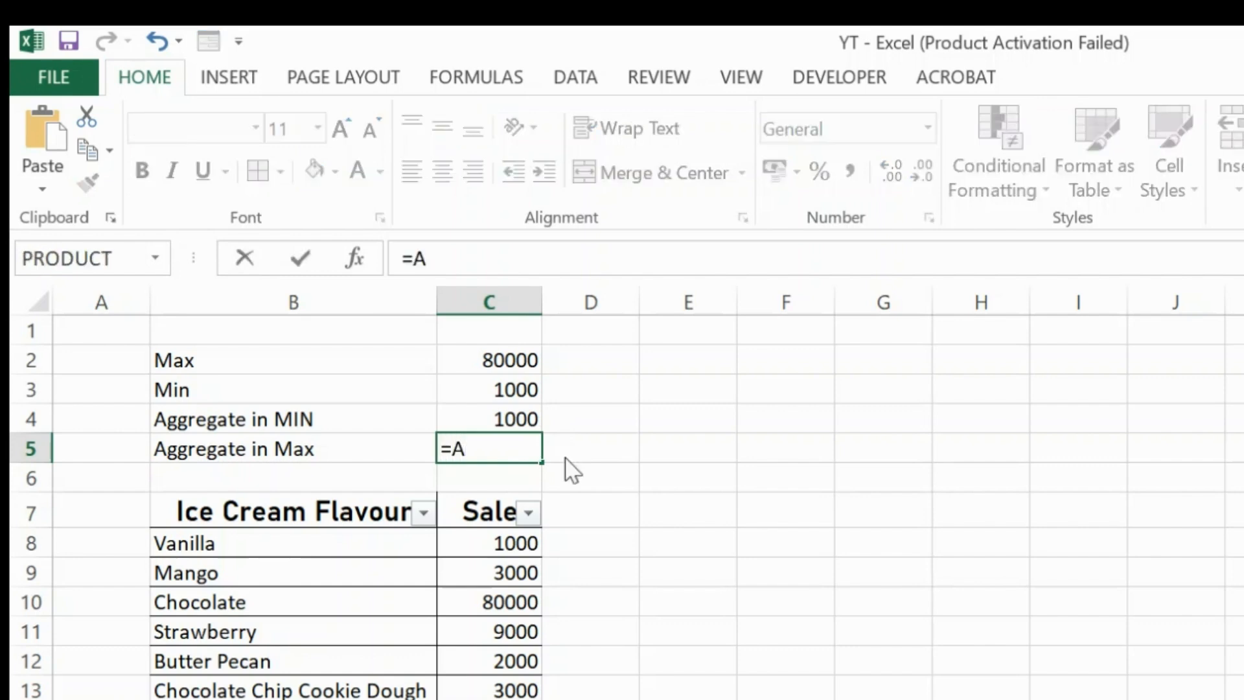
pyautogui.write('GGRE')
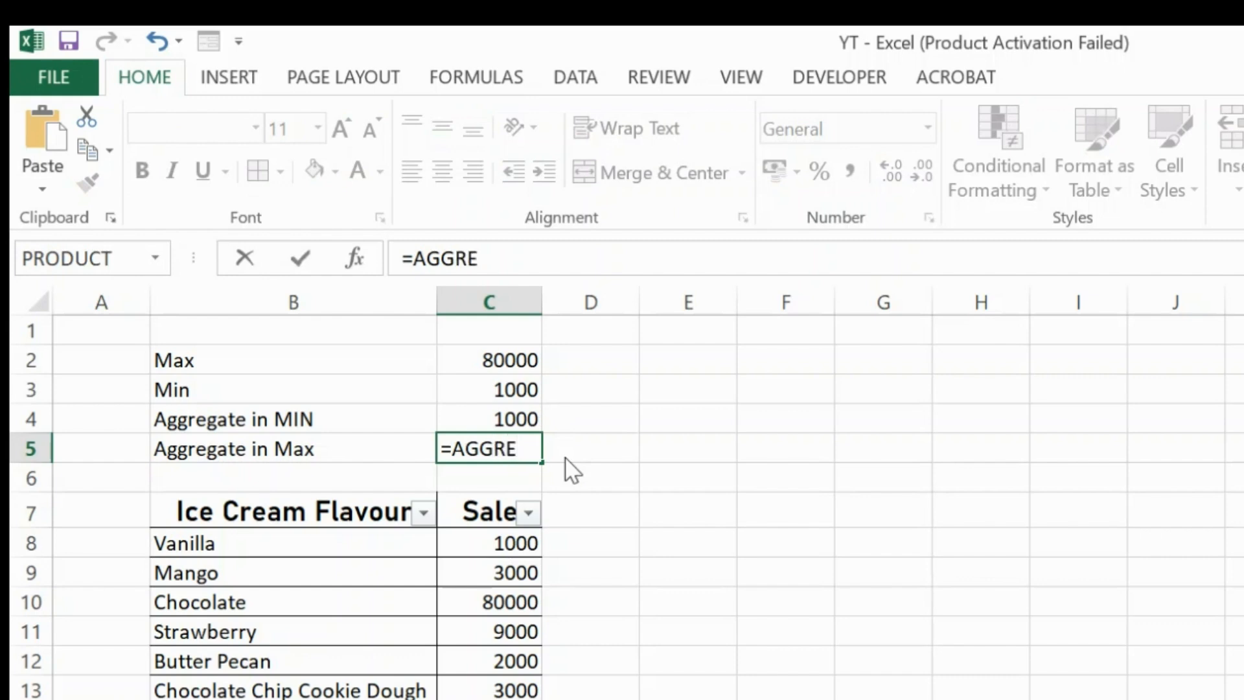
pyautogui.write('GATE')
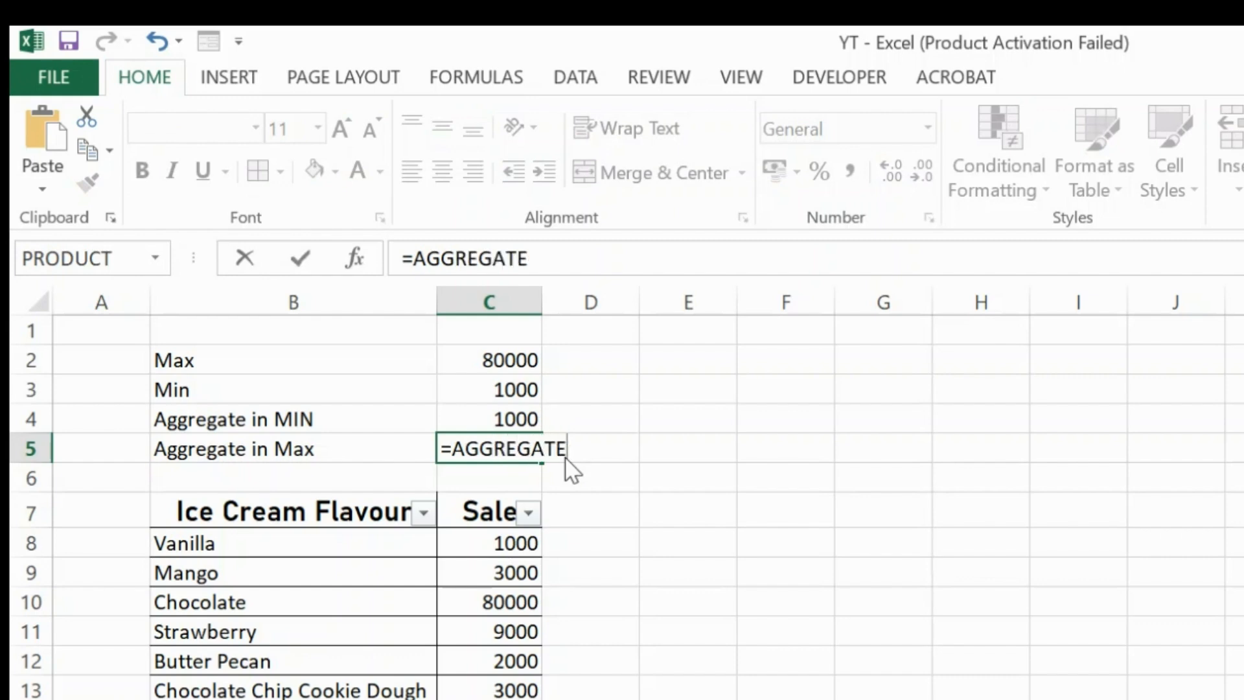
pyautogui.write('(4,5')
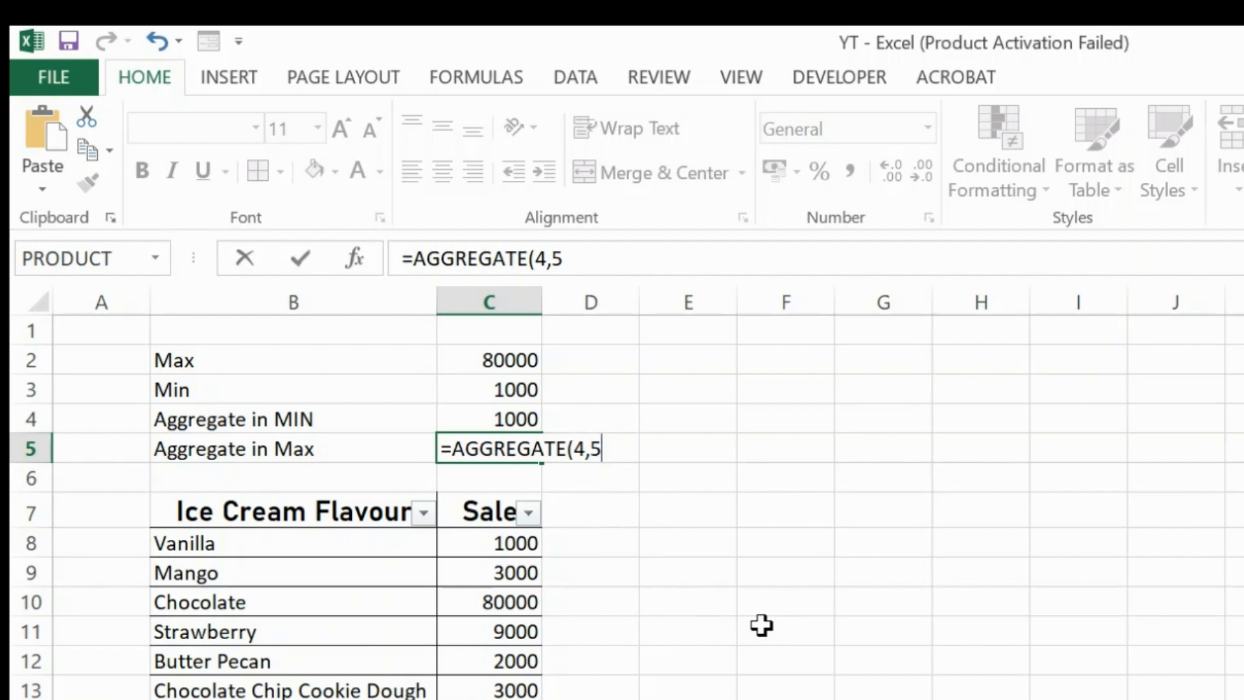
pyautogui.write(',')
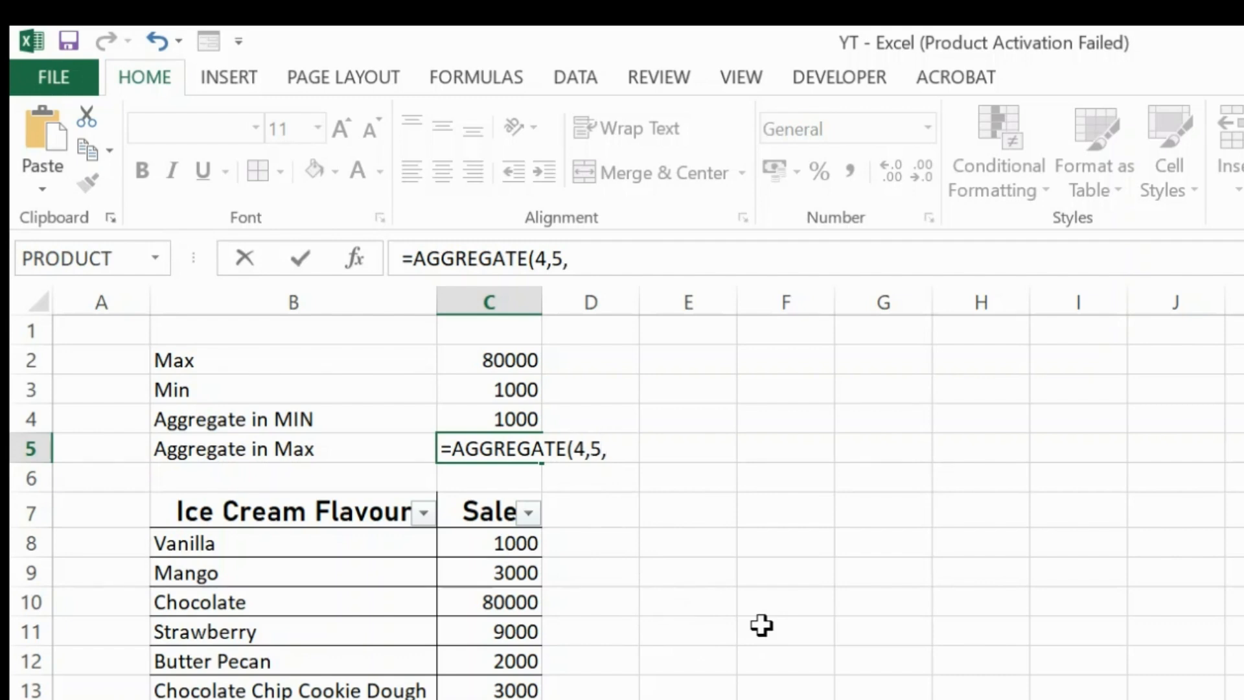
pyautogui.click(491, 545)
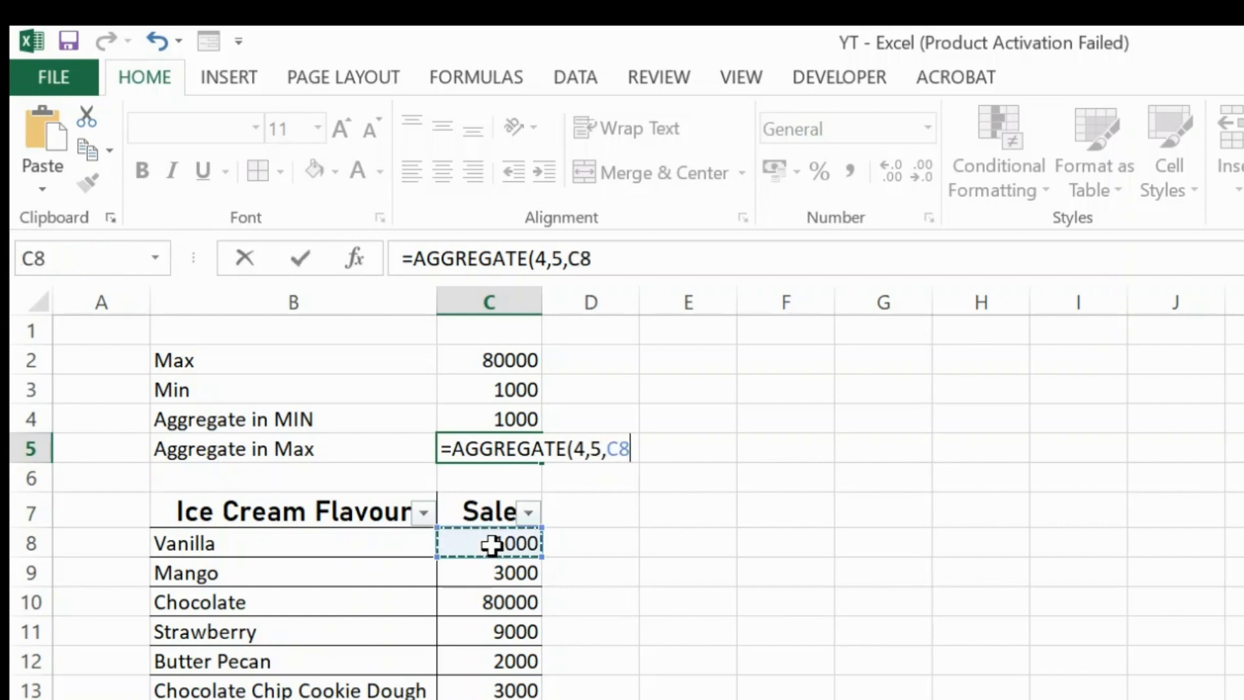
pyautogui.hotkey('ctrl', 'shift', 'Down')
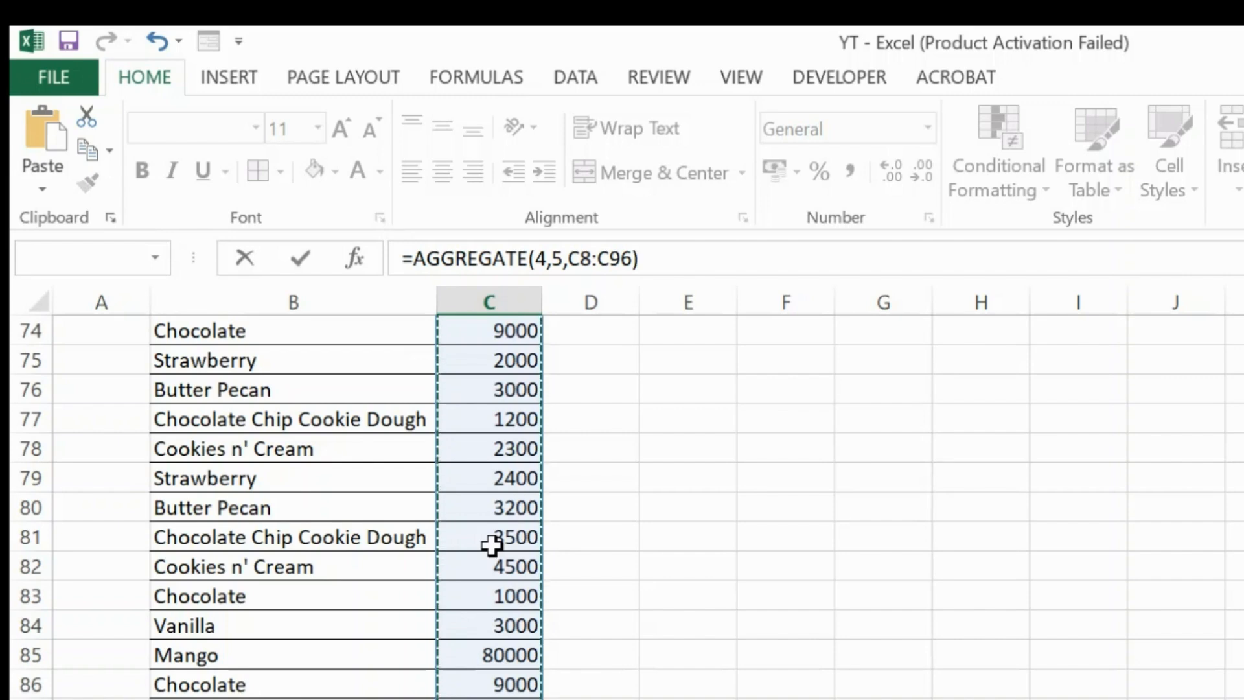
pyautogui.hotkey('ctrl', 'Return')
pyautogui.press('Return')
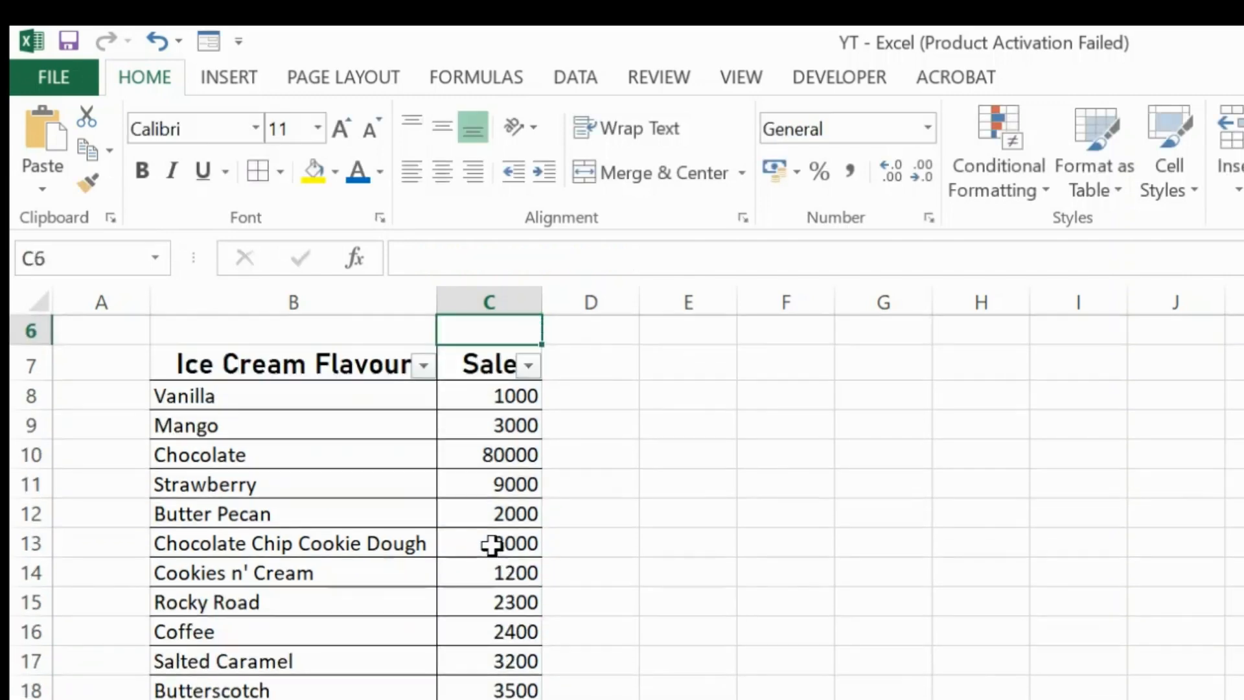
pyautogui.scroll(2, 491, 545)
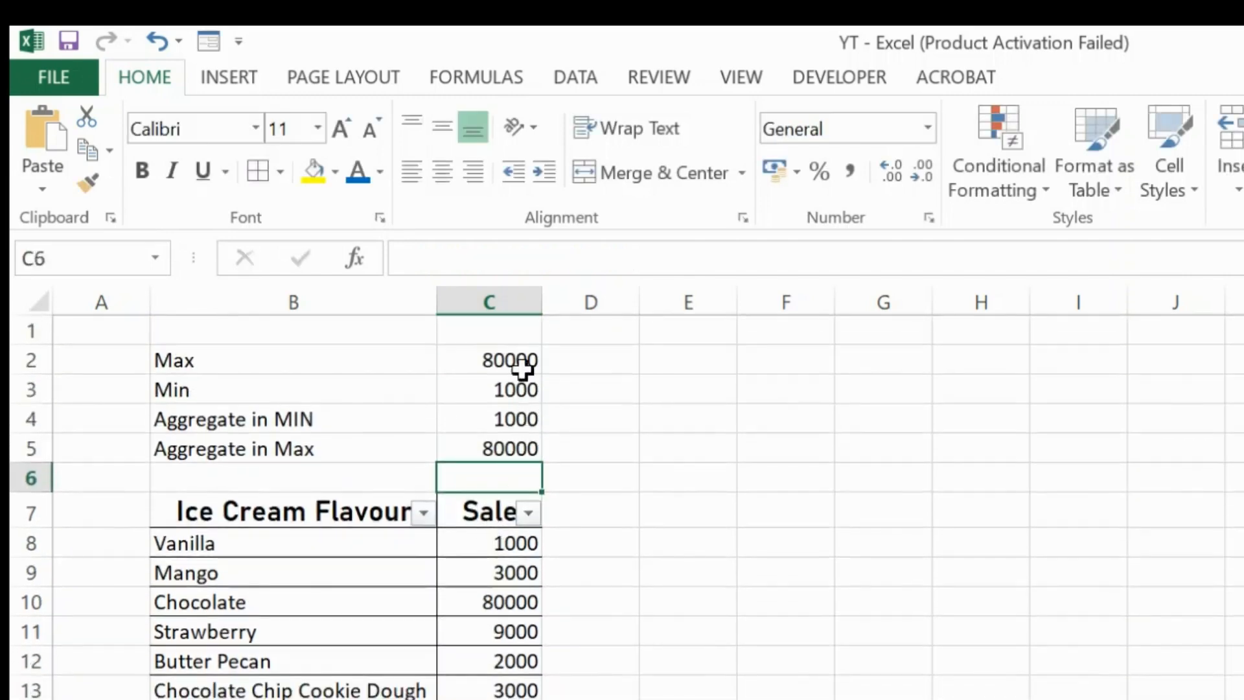